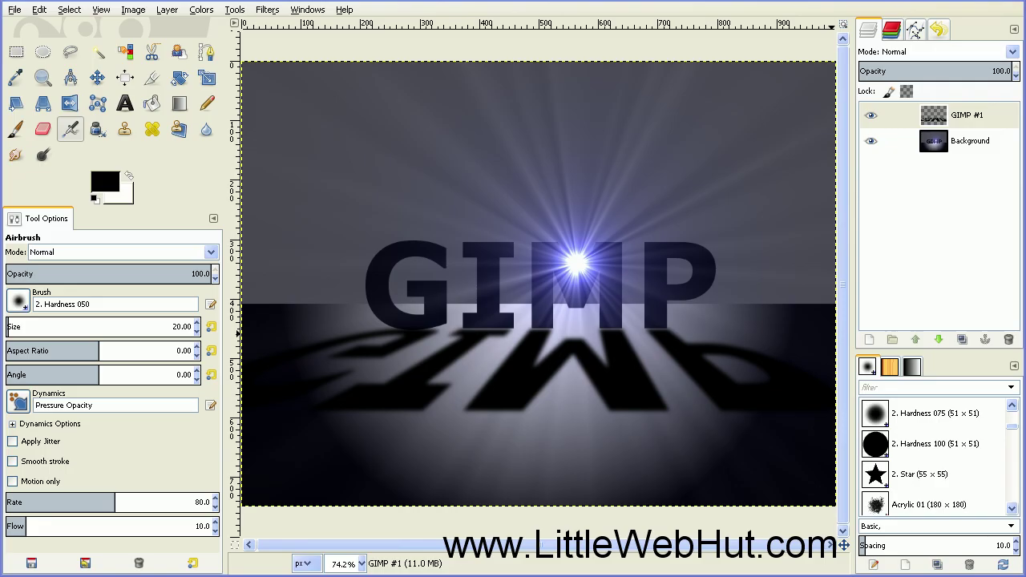
Create a new 1000 × 750 px image and fit it to the window
{"action": "left_click", "coordinate": [16, 9]}
{"action": "left_click", "coordinate": [28, 29]}
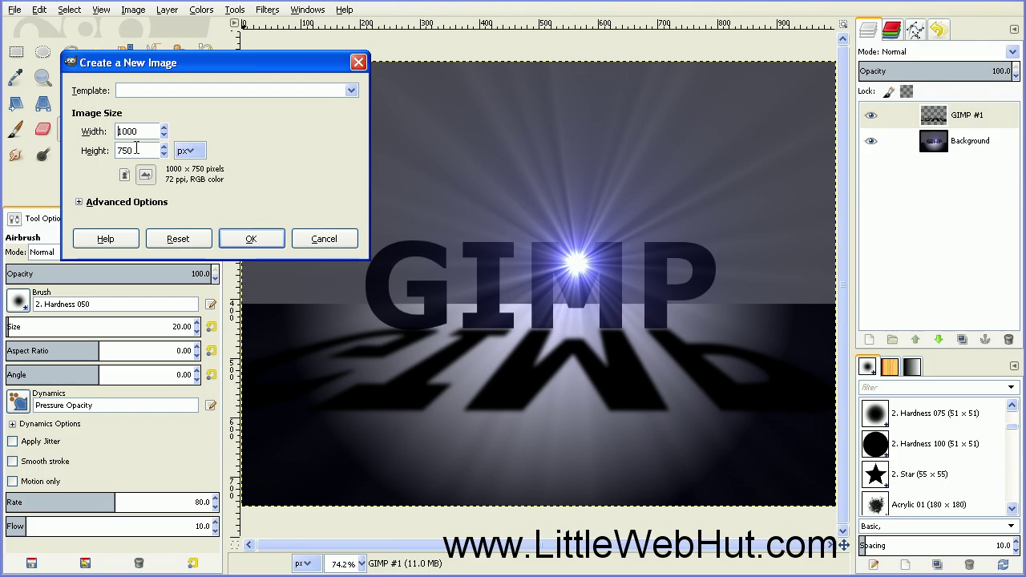
{"action": "left_click", "coordinate": [257, 237]}
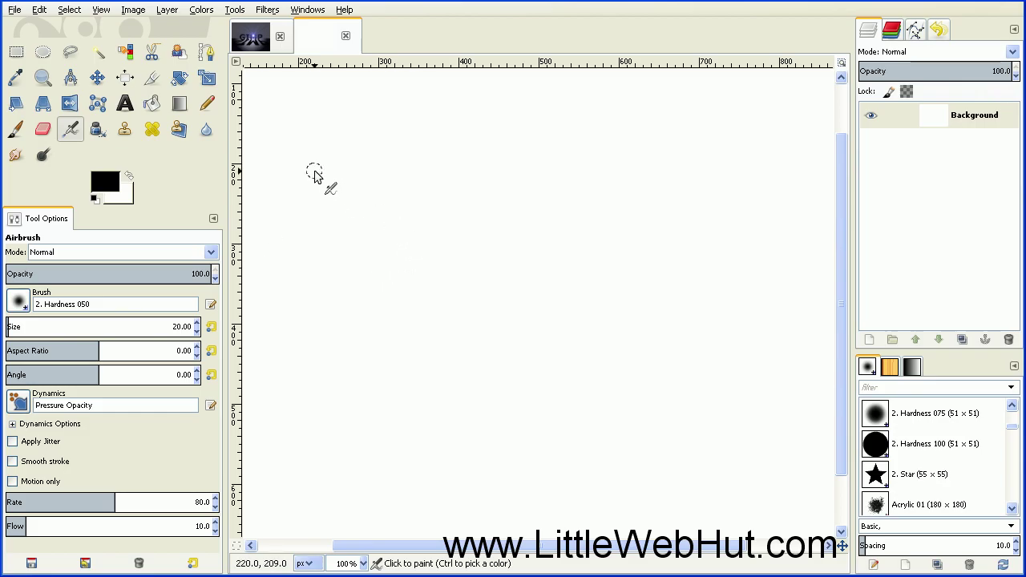
{"action": "left_click", "coordinate": [101, 11]}
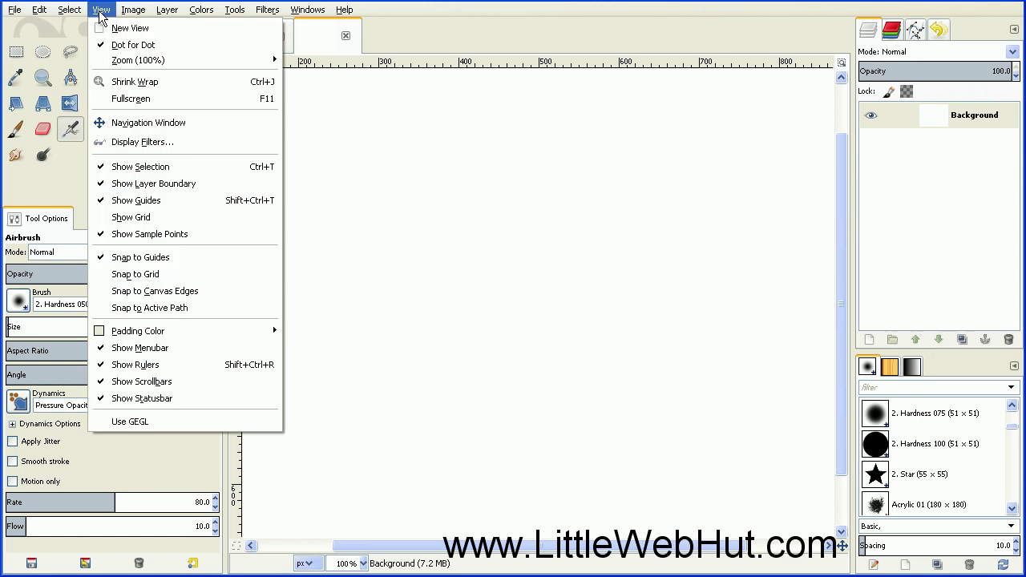
{"action": "mouse_move", "coordinate": [125, 63]}
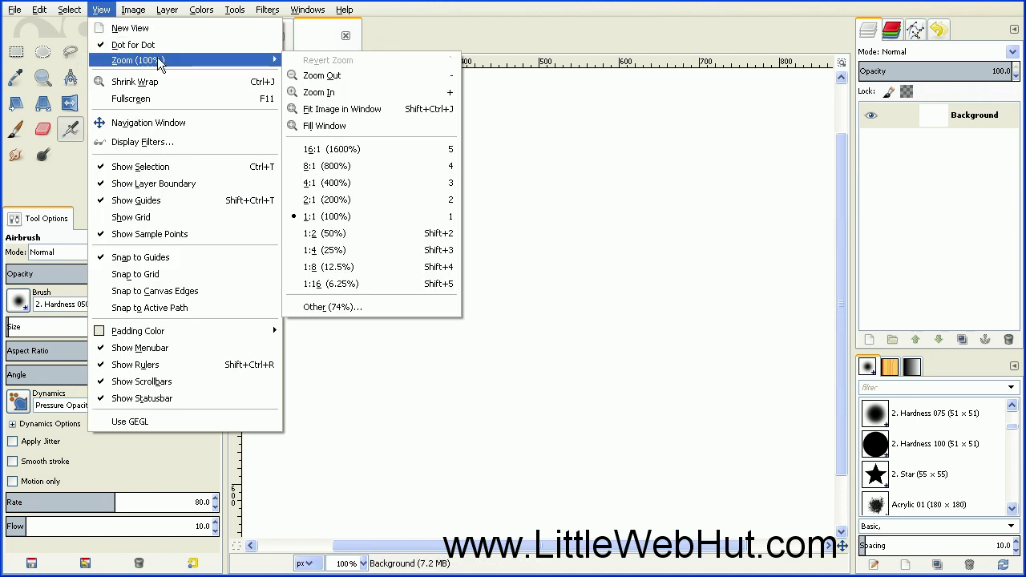
{"action": "left_click", "coordinate": [356, 109]}
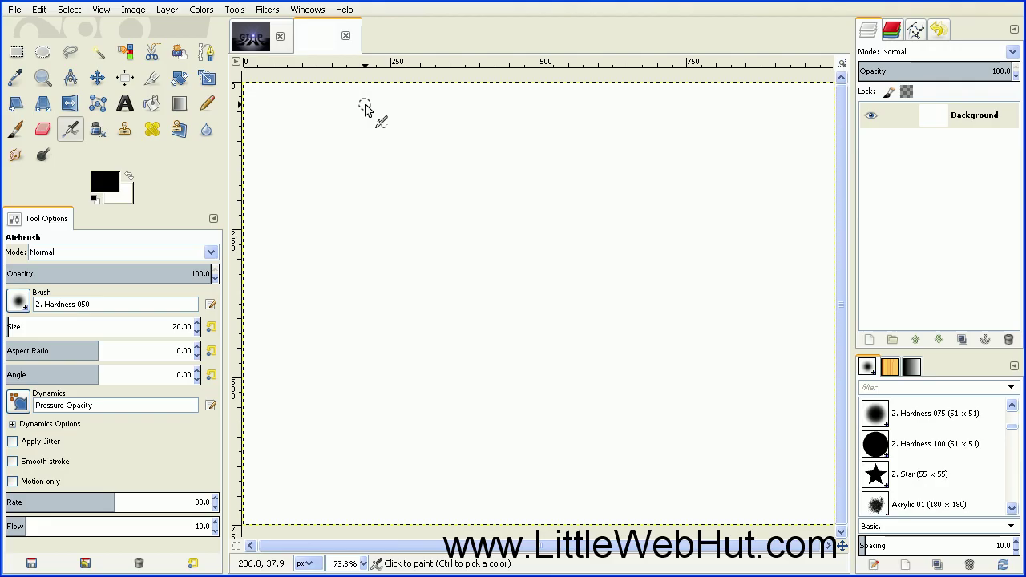
Fill the canvas with black and blend a radial white-to-black gradient from the middle of the canvas outward, about 446 px long
{"action": "left_click", "coordinate": [153, 104]}
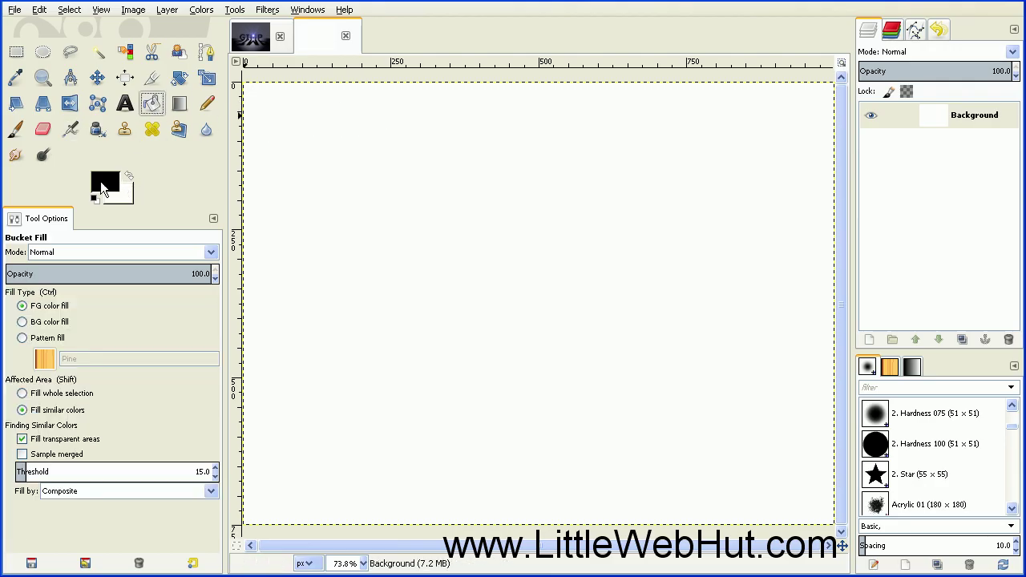
{"action": "left_click", "coordinate": [314, 227]}
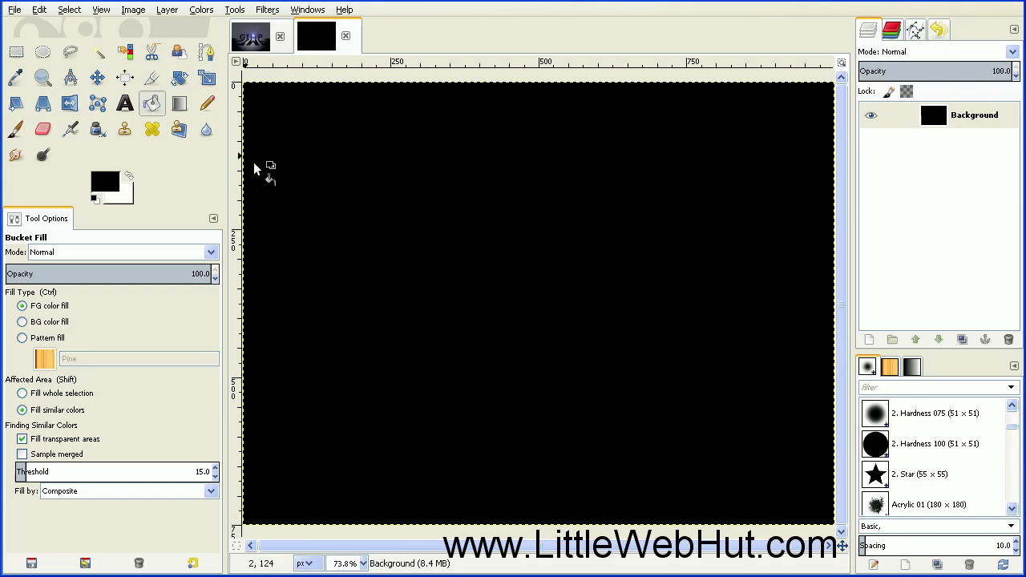
{"action": "left_click", "coordinate": [181, 105]}
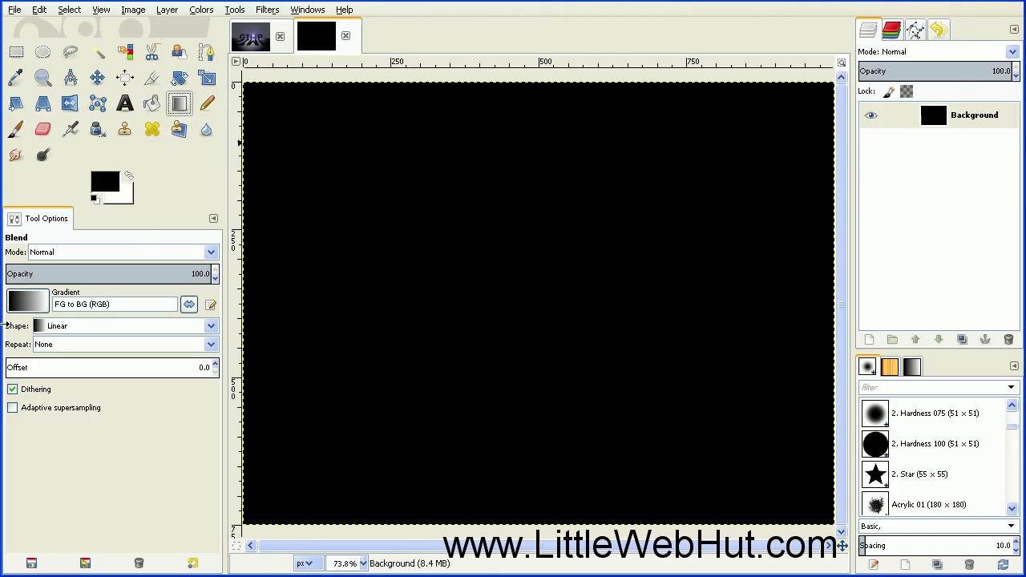
{"action": "left_click", "coordinate": [208, 324]}
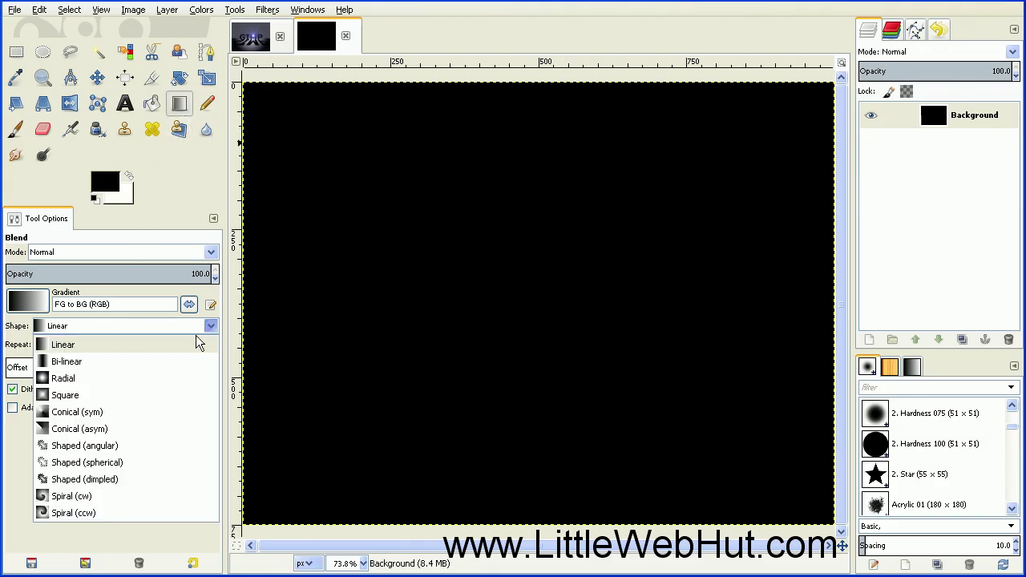
{"action": "left_click", "coordinate": [114, 378]}
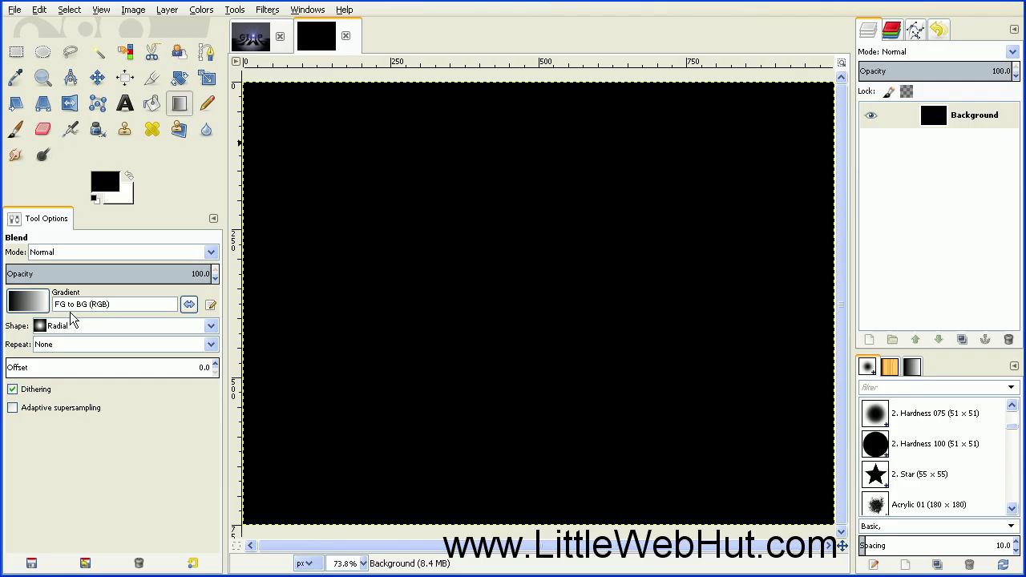
{"action": "left_click", "coordinate": [131, 175]}
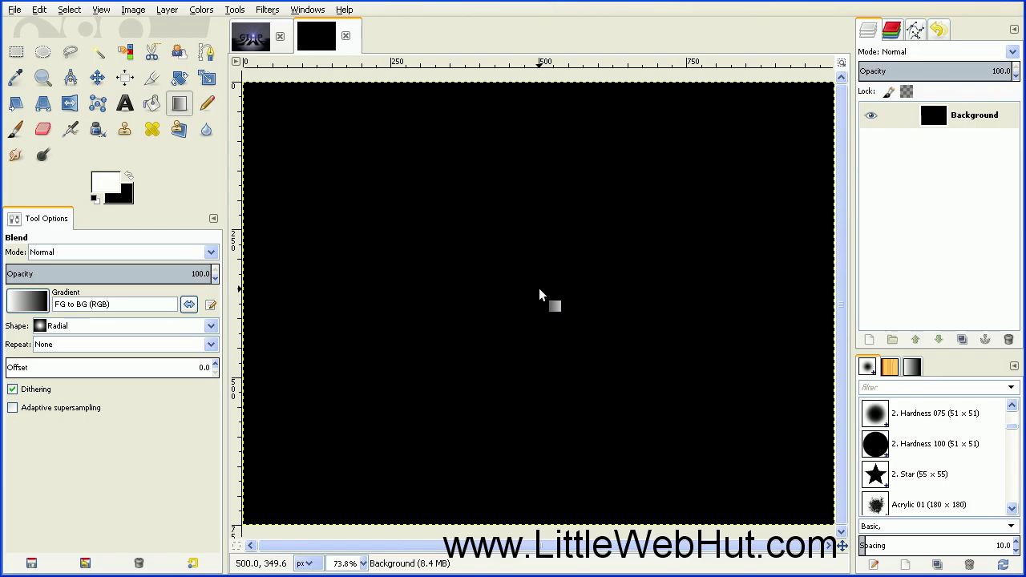
{"action": "left_click_drag", "start_coordinate": [539, 289], "coordinate": [802, 289]}
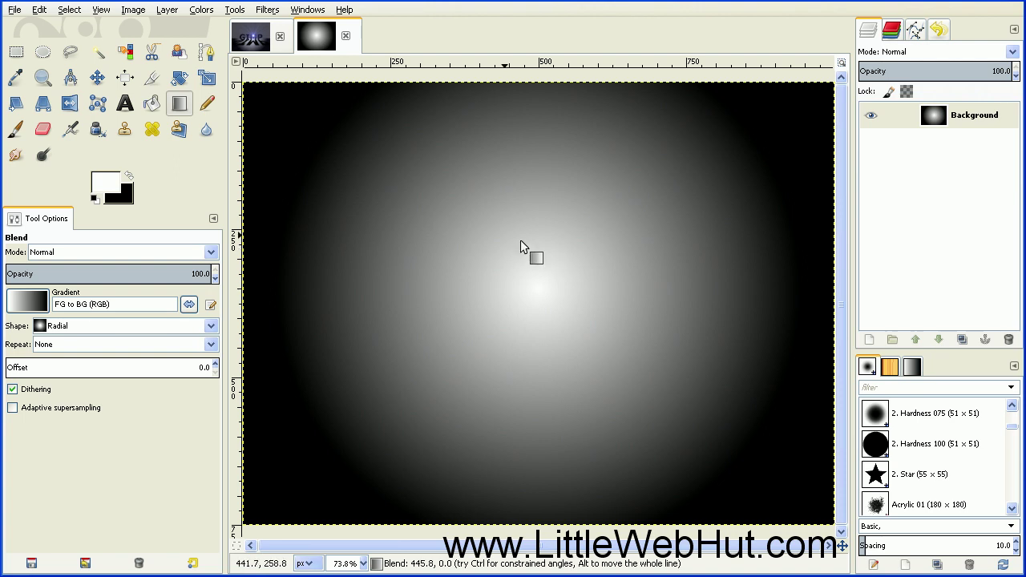
Add the text GIMP across the gradient in black Sans Bold at 200 px
{"action": "left_click", "coordinate": [125, 104]}
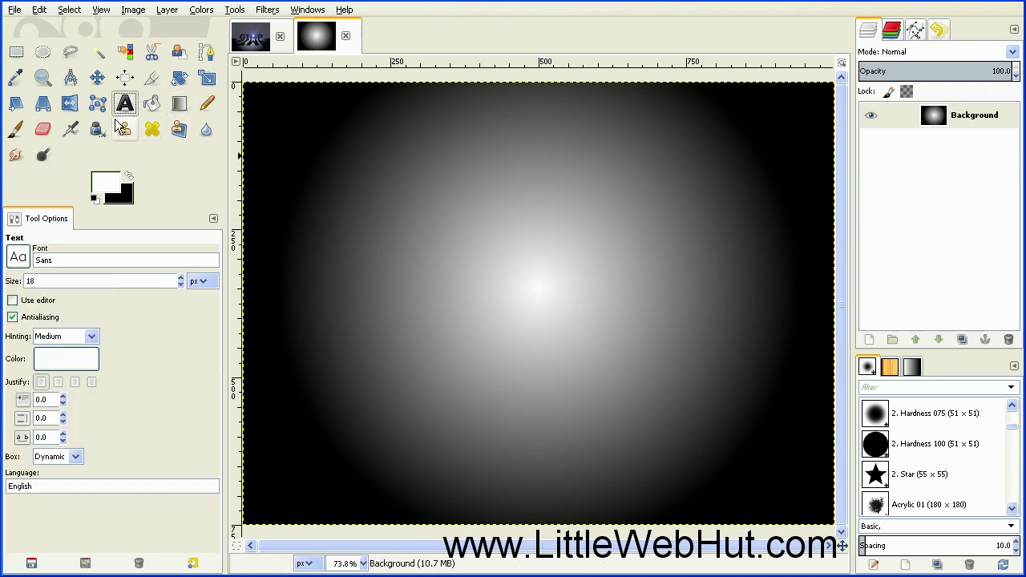
{"action": "left_click", "coordinate": [19, 258]}
{"action": "left_click", "coordinate": [52, 308]}
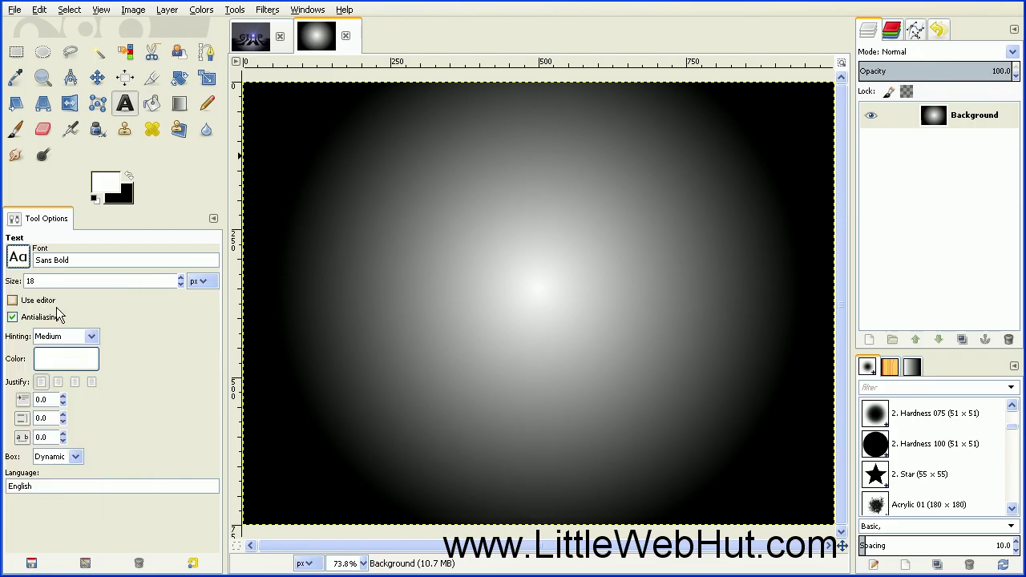
{"action": "left_click_drag", "start_coordinate": [48, 281], "coordinate": [29, 280]}
{"action": "type", "text": "200"}
{"action": "left_click", "coordinate": [63, 358]}
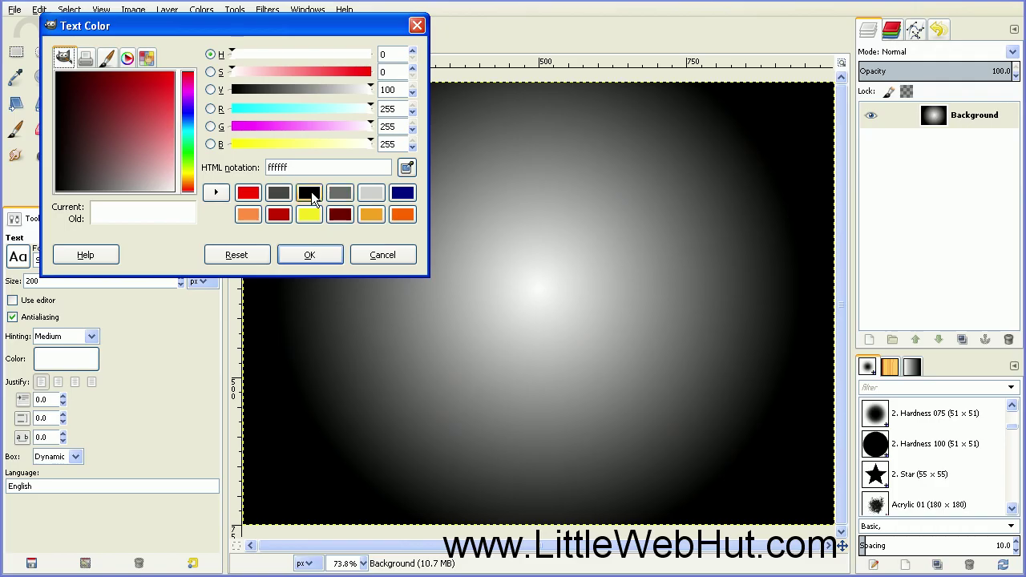
{"action": "left_click", "coordinate": [309, 193]}
{"action": "left_click", "coordinate": [307, 255]}
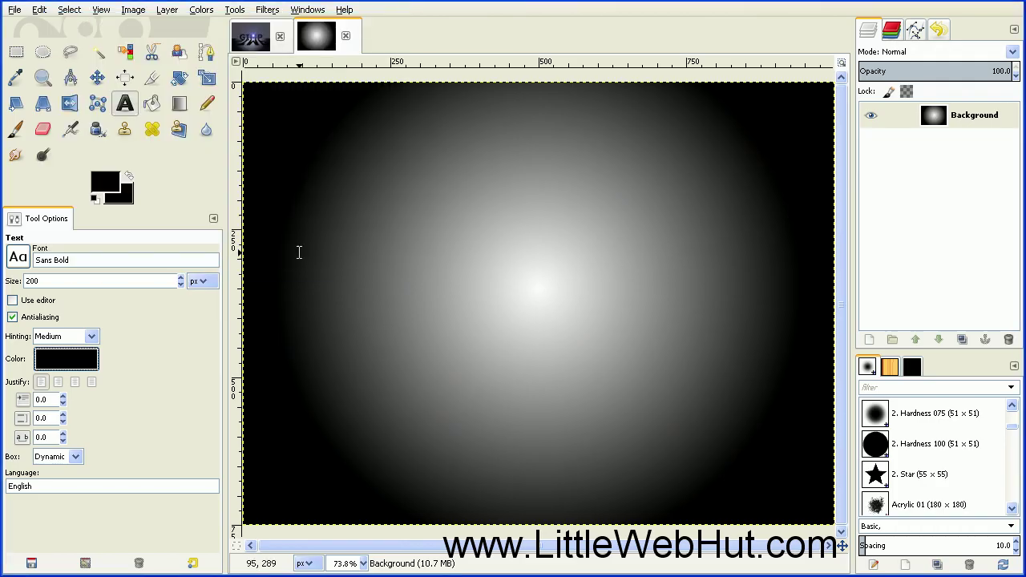
{"action": "left_click", "coordinate": [343, 268]}
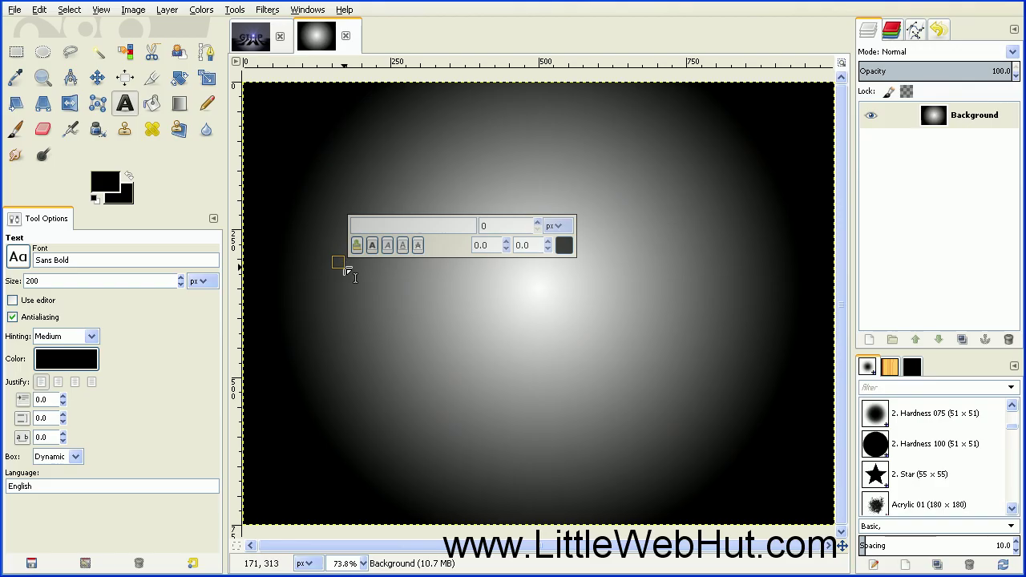
{"action": "type", "text": "GIMP"}
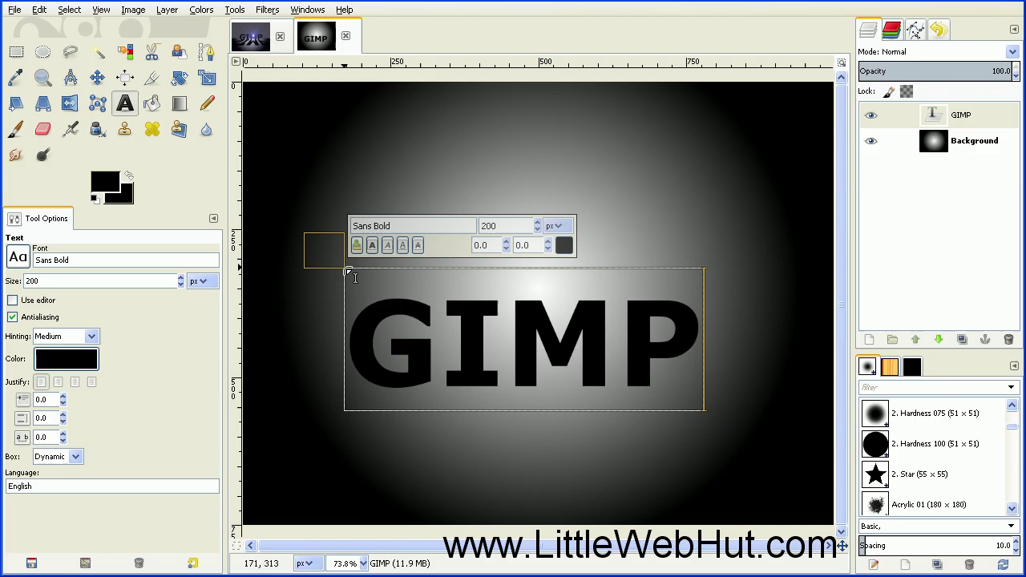
Move the GIMP text straight up so it sits over the bright centre of the gradient
{"action": "left_click", "coordinate": [96, 76]}
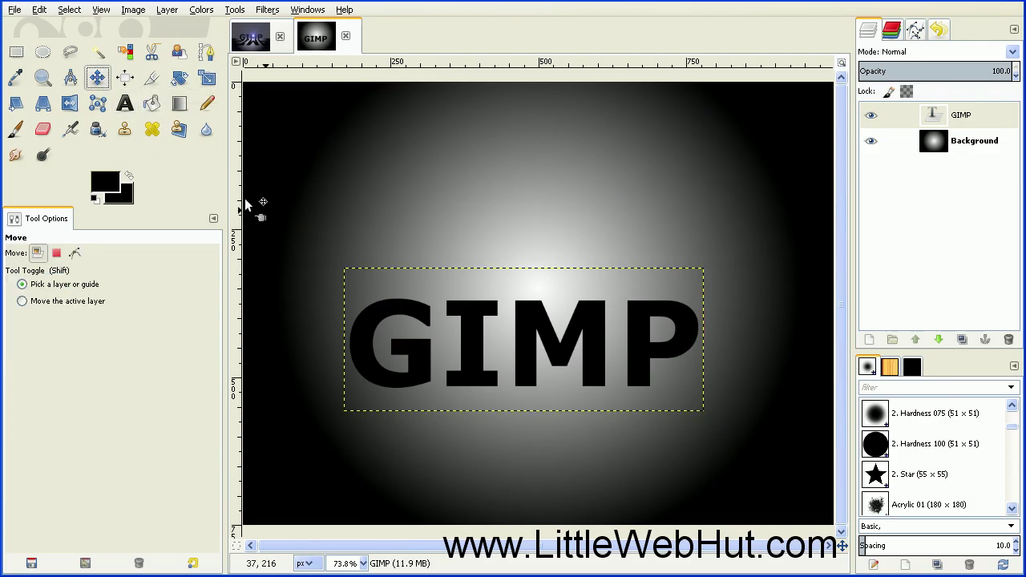
{"action": "left_click", "coordinate": [471, 340]}
{"action": "left_click_drag", "start_coordinate": [471, 340], "coordinate": [472, 280]}
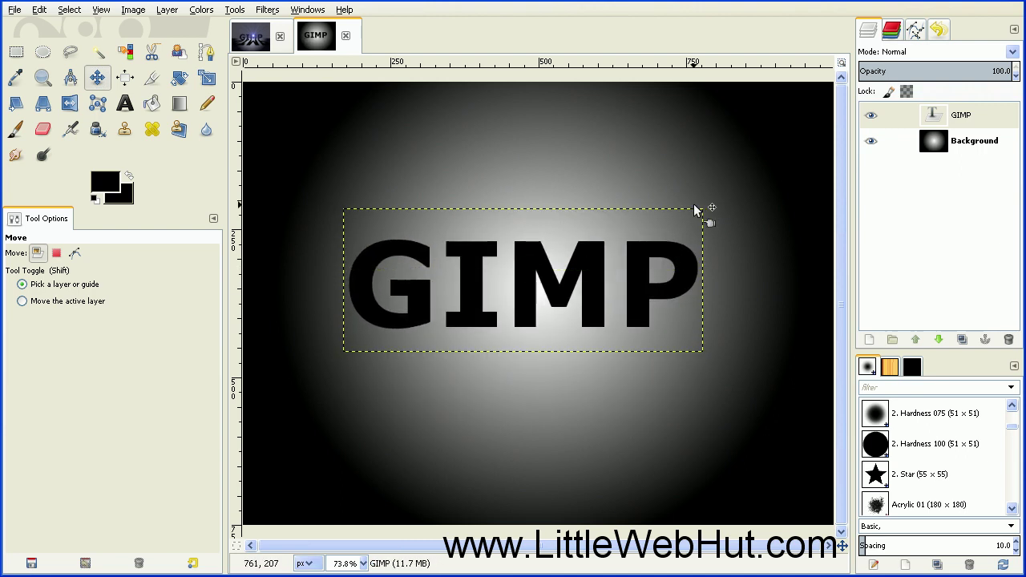
On the Background layer, select a full-width rectangle over the upper half of the image, about 374 px high
{"action": "left_click", "coordinate": [911, 141]}
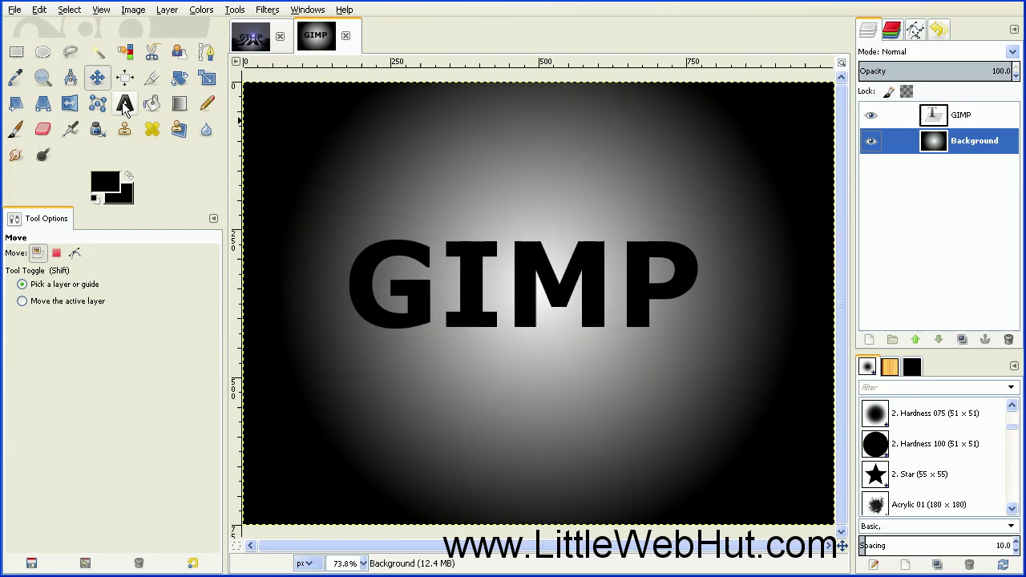
{"action": "left_click", "coordinate": [17, 53]}
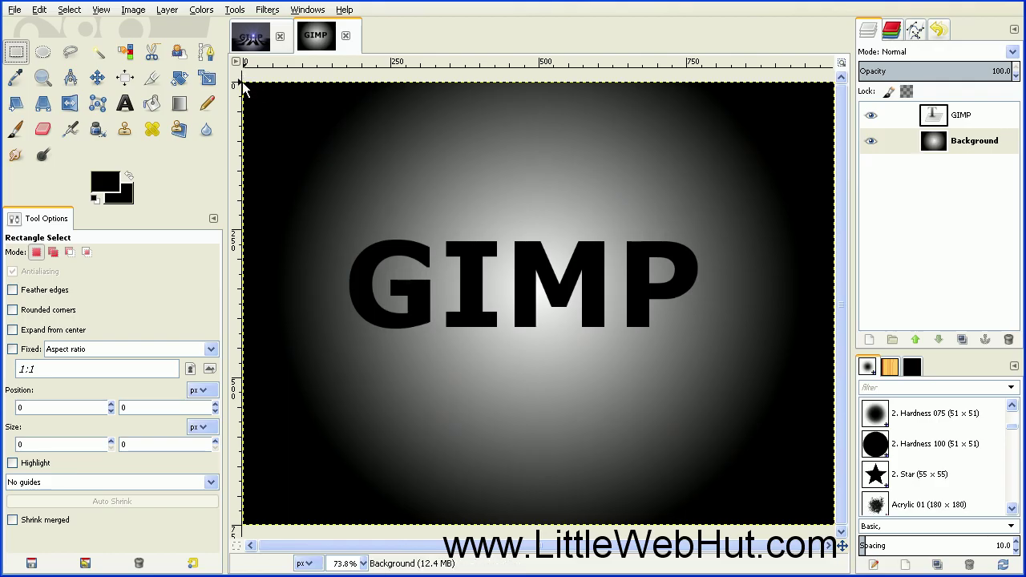
{"action": "left_click_drag", "start_coordinate": [245, 85], "coordinate": [839, 303]}
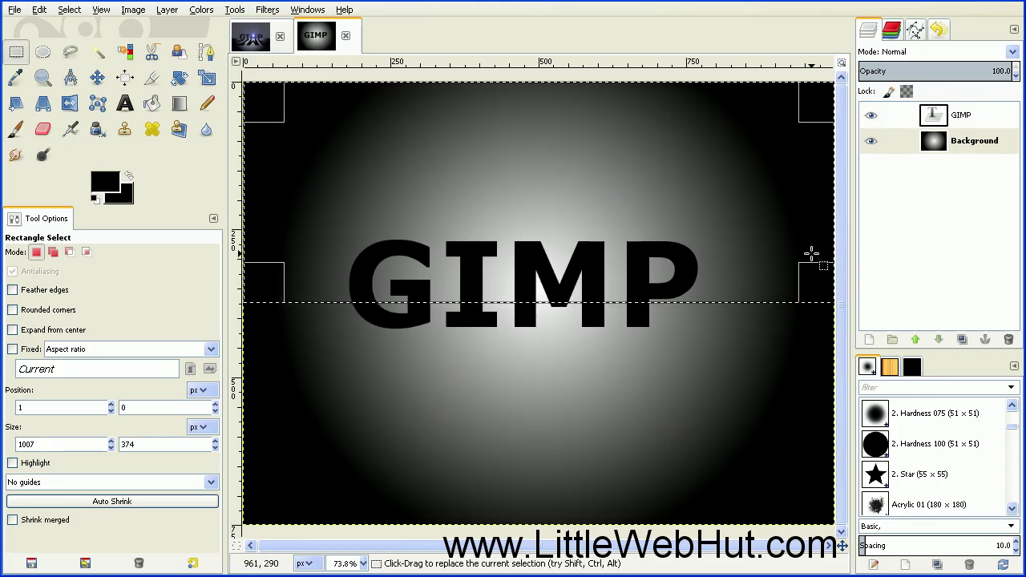
Fill the whole selection on the Background layer with dark gray 474747 and remove the selection
{"action": "left_click", "coordinate": [110, 186]}
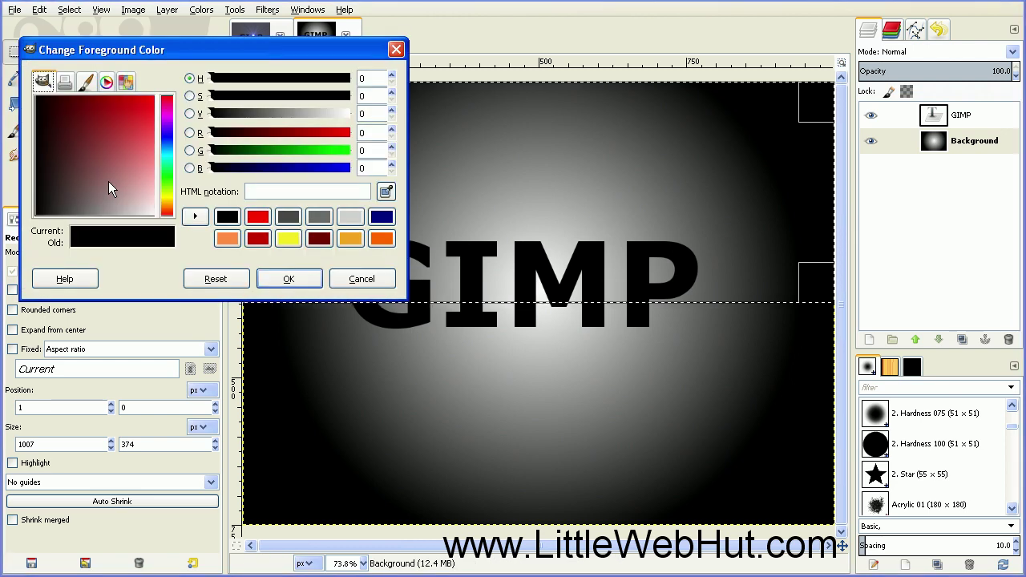
{"action": "left_click", "coordinate": [293, 221]}
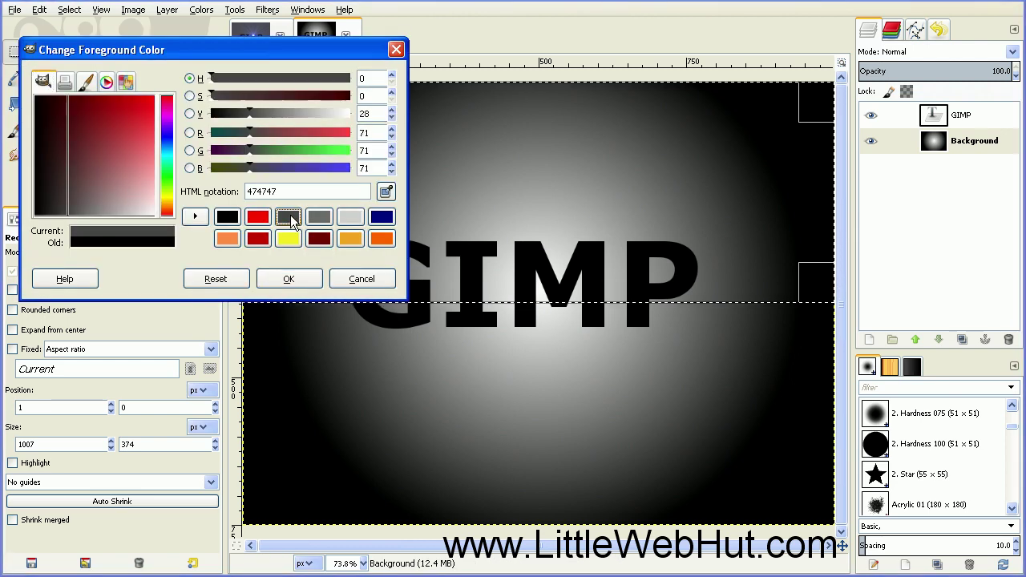
{"action": "left_click", "coordinate": [288, 279]}
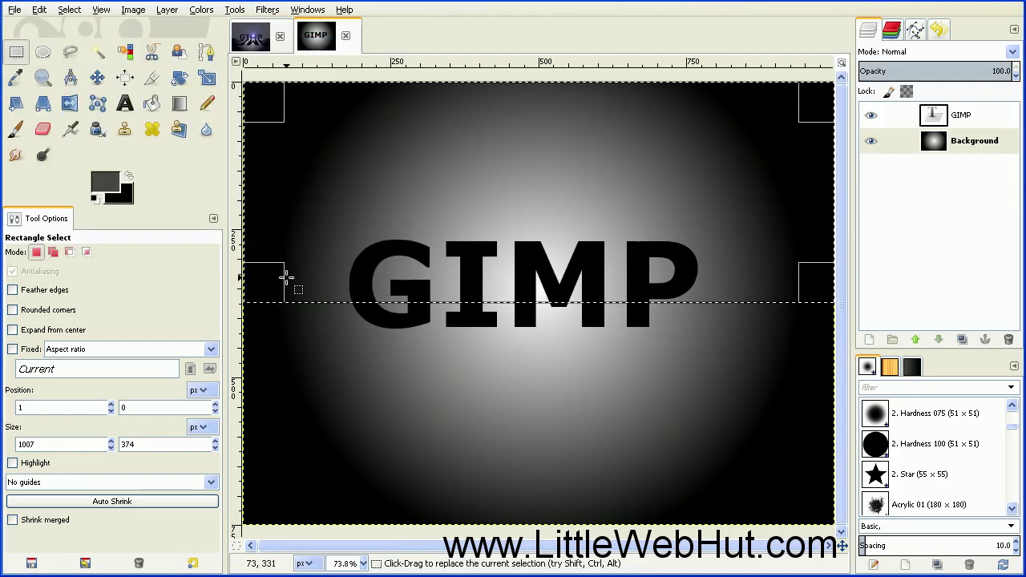
{"action": "left_click", "coordinate": [152, 102]}
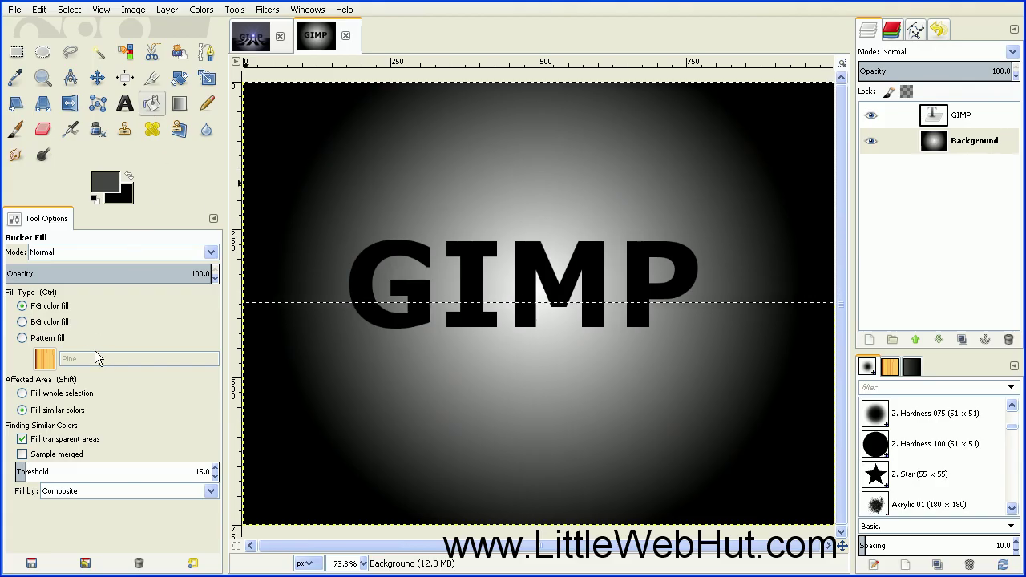
{"action": "left_click", "coordinate": [22, 393]}
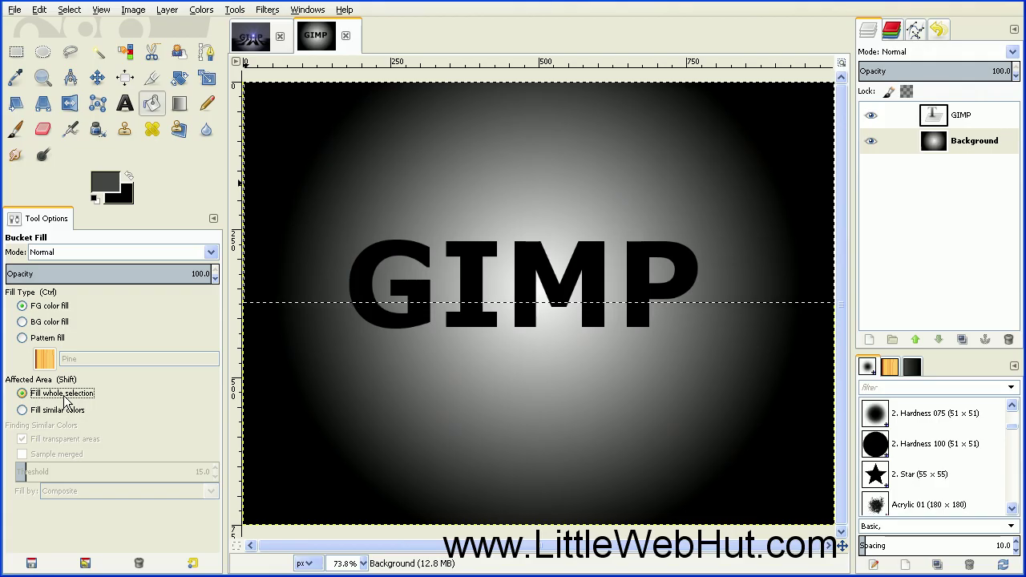
{"action": "left_click", "coordinate": [314, 218]}
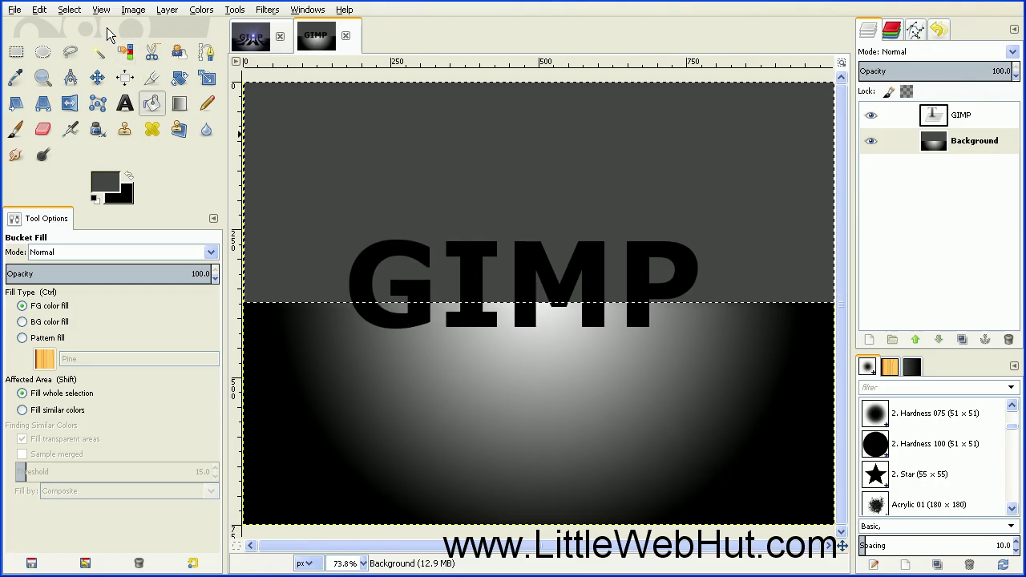
{"action": "left_click", "coordinate": [70, 10]}
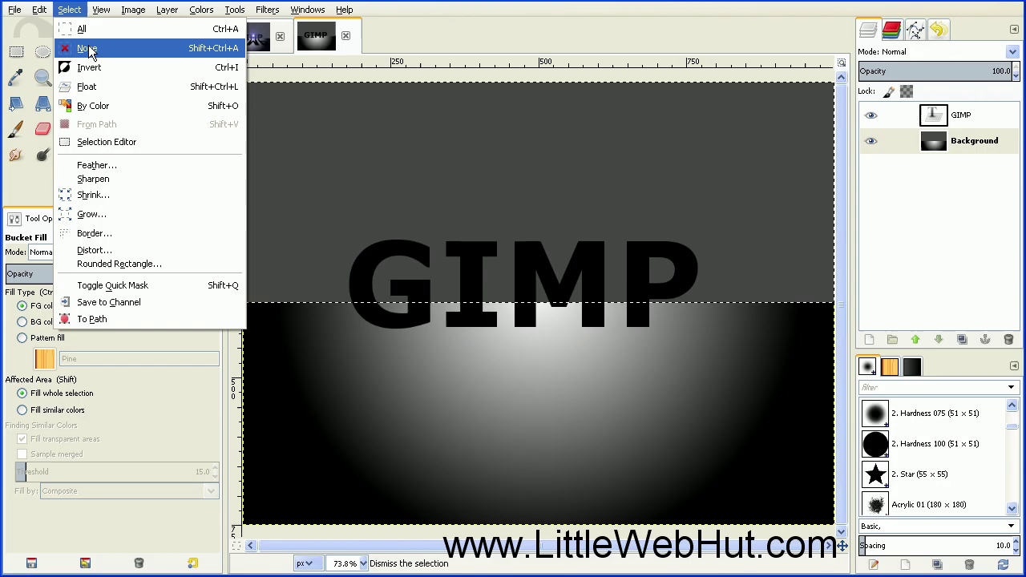
{"action": "left_click", "coordinate": [87, 49]}
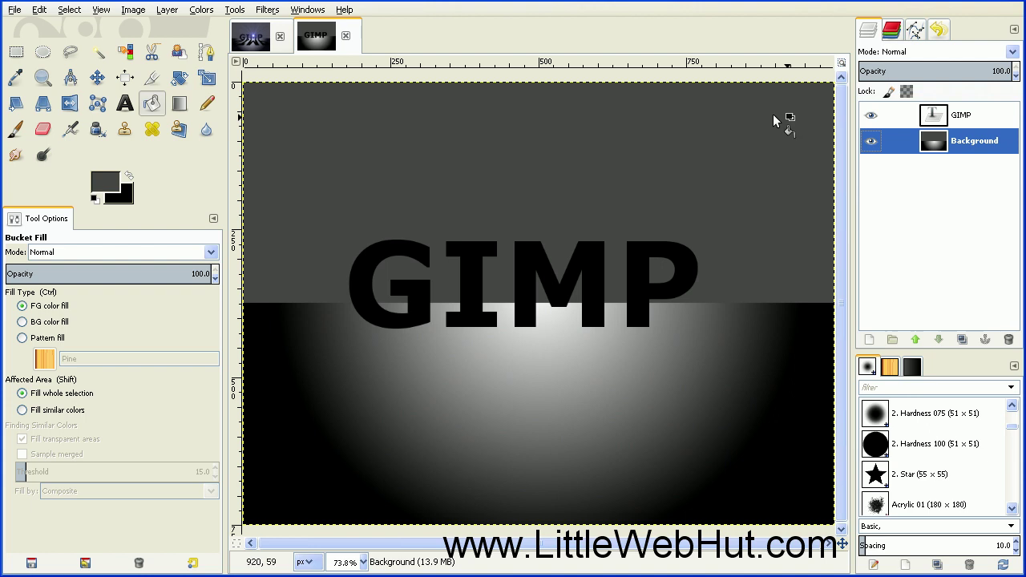
Duplicate the GIMP text layer and hide the copy, making the original GIMP layer active again
{"action": "left_click", "coordinate": [908, 115]}
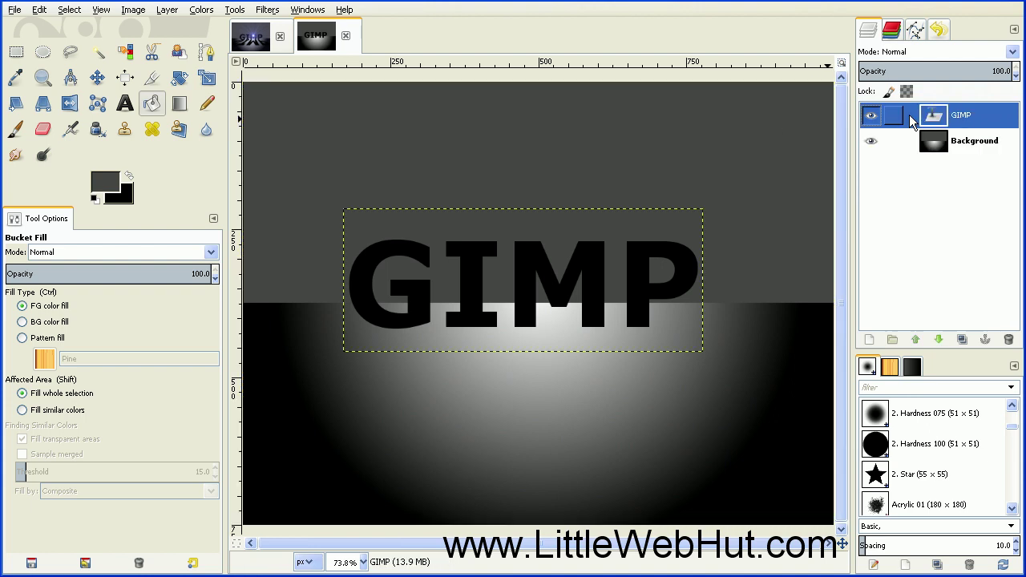
{"action": "left_click", "coordinate": [962, 340]}
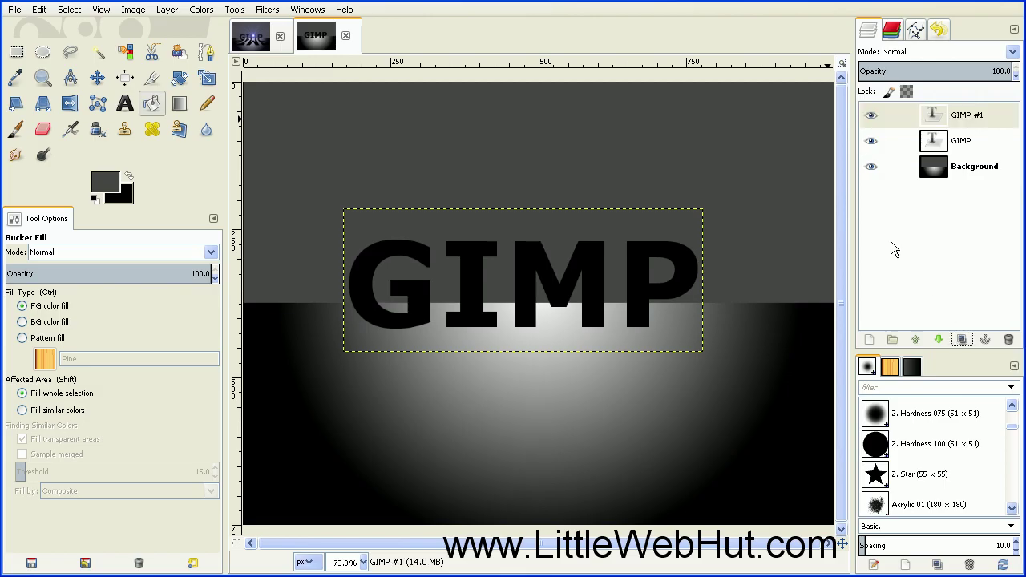
{"action": "left_click", "coordinate": [871, 117]}
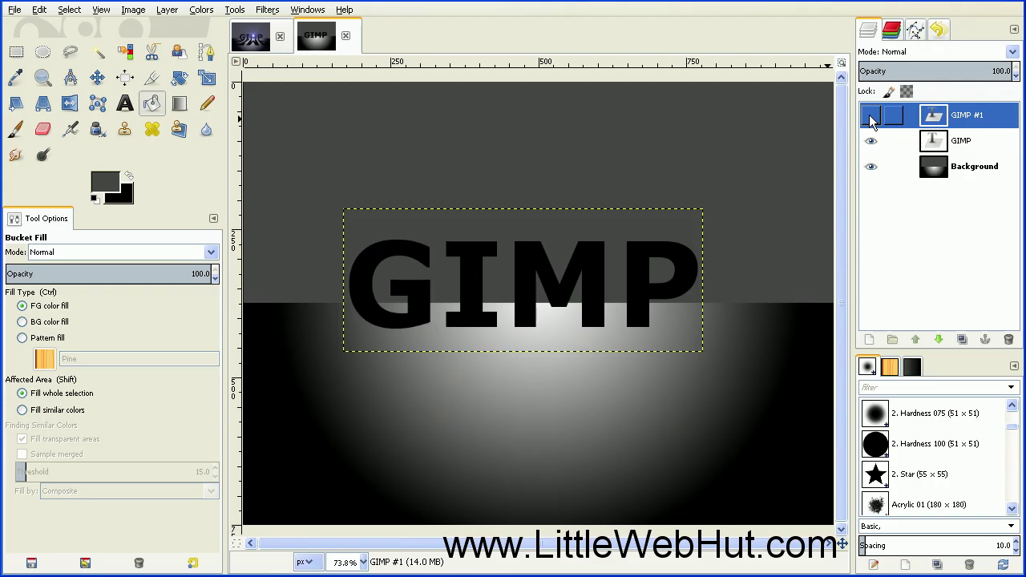
{"action": "left_click", "coordinate": [909, 144]}
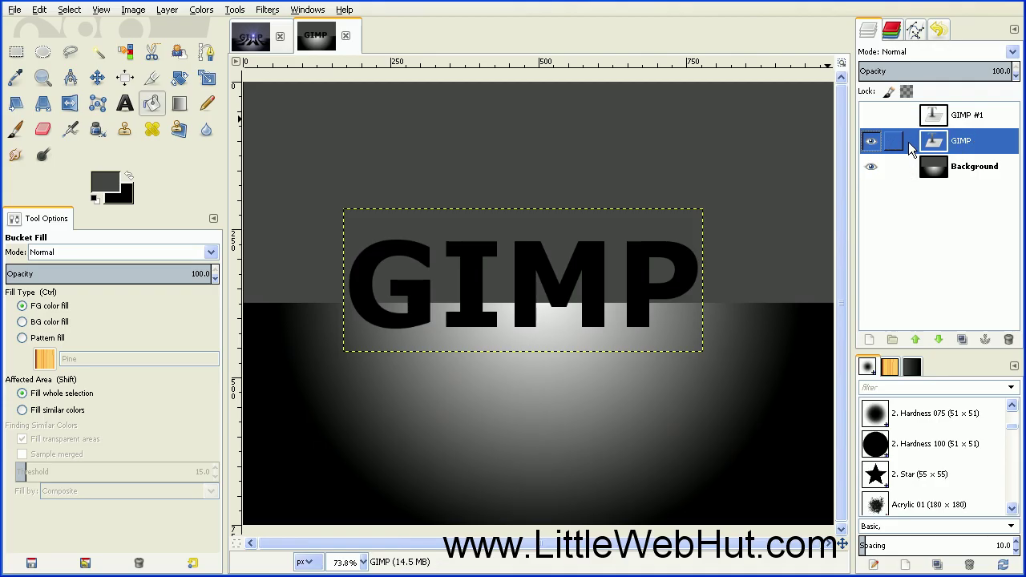
Merge the visible GIMP text down into the Background and apply a Supernova centred at X 535, Y 300 with radius 30
{"action": "right_click", "coordinate": [908, 142]}
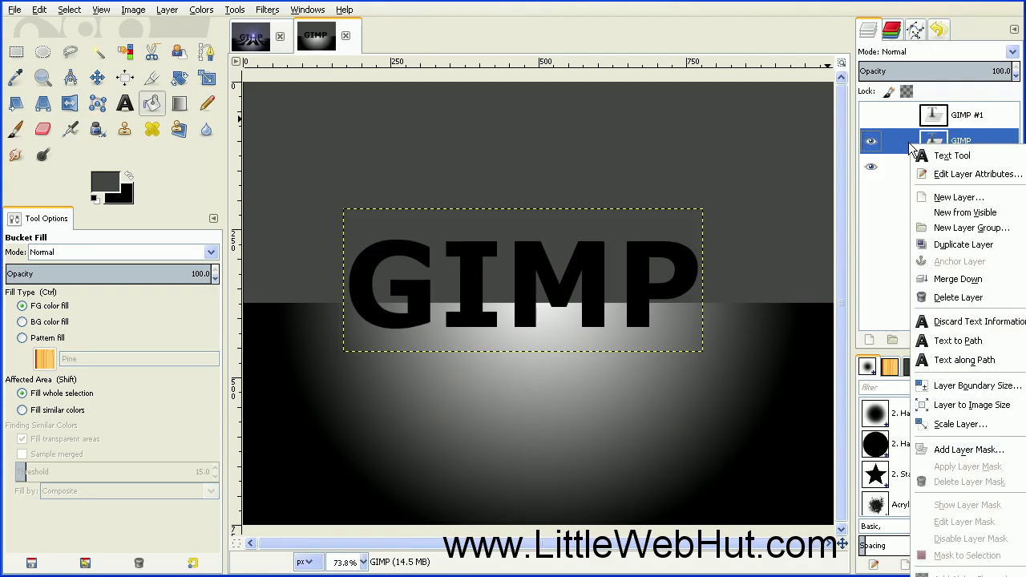
{"action": "left_click", "coordinate": [928, 279]}
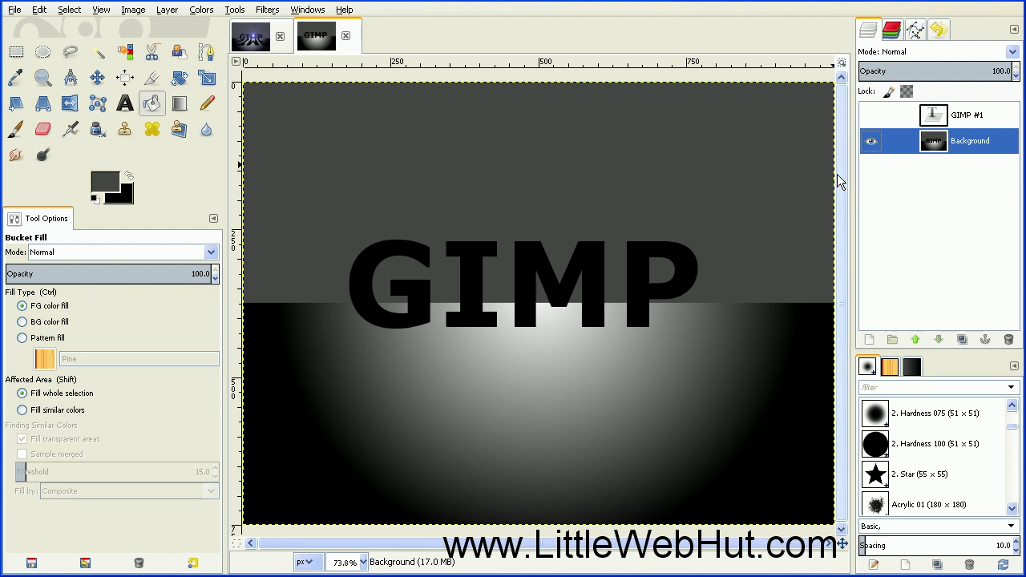
{"action": "left_click", "coordinate": [268, 10]}
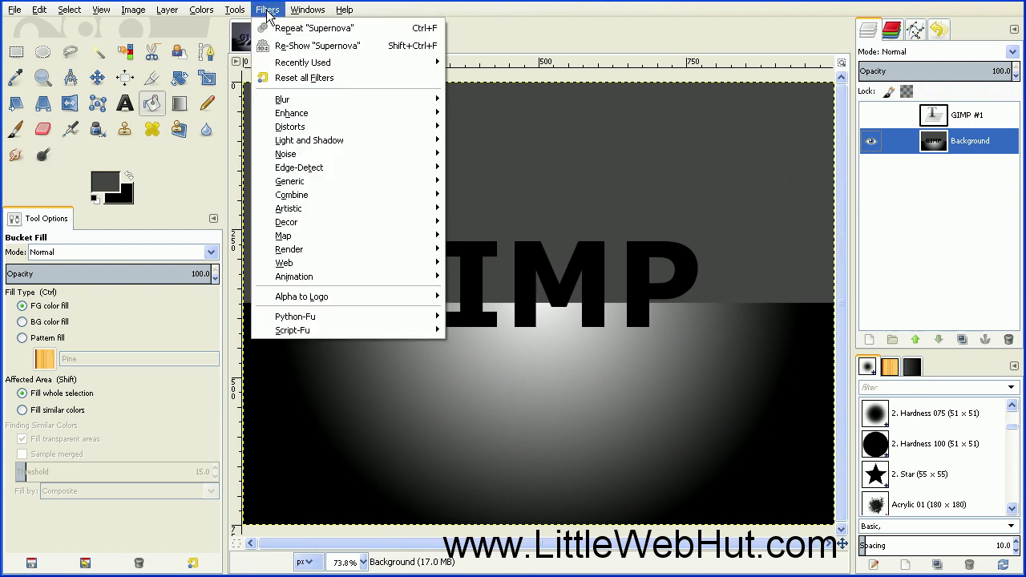
{"action": "mouse_move", "coordinate": [349, 140]}
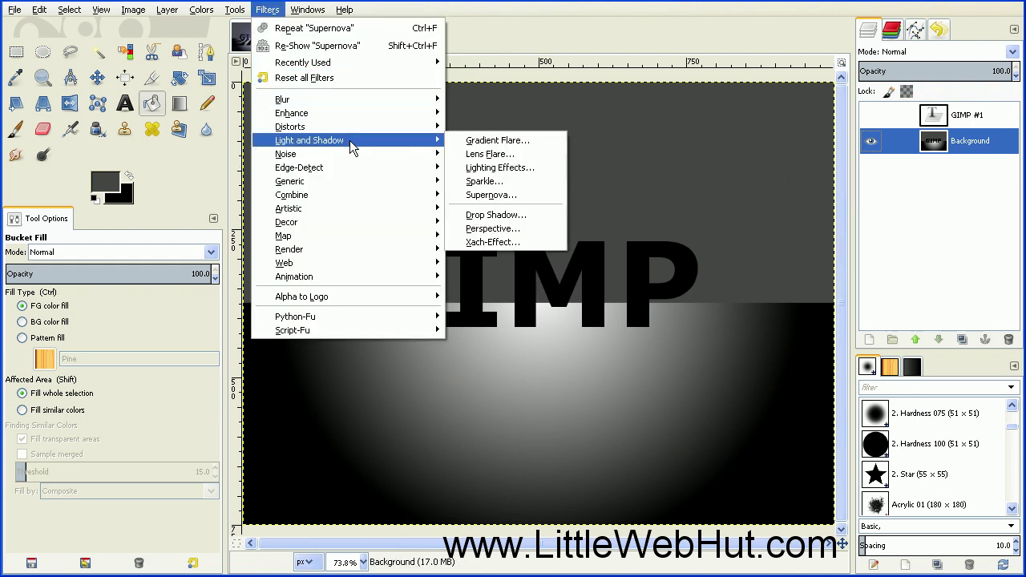
{"action": "left_click", "coordinate": [496, 194]}
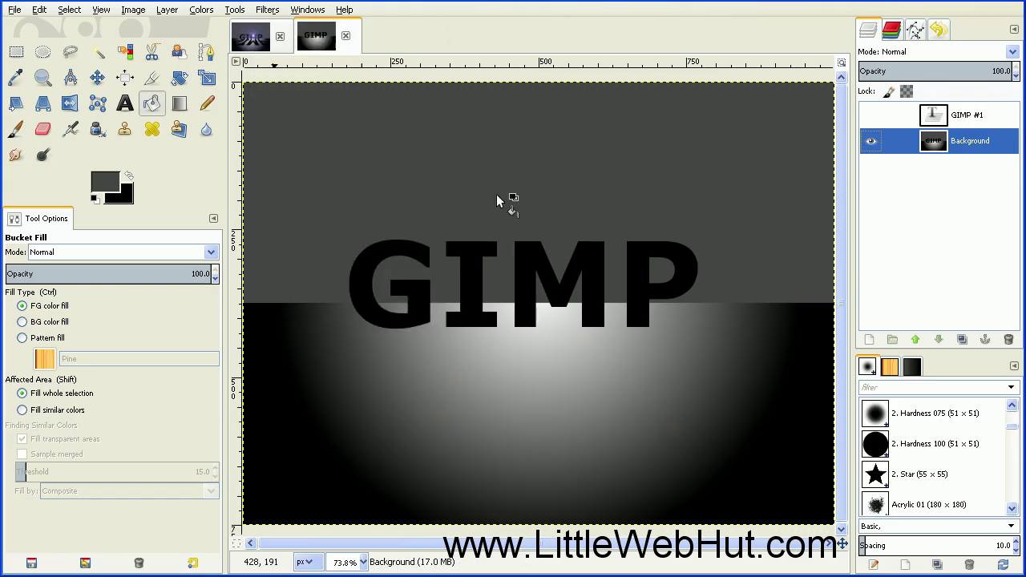
{"action": "left_click_drag", "start_coordinate": [185, 6], "coordinate": [237, 26]}
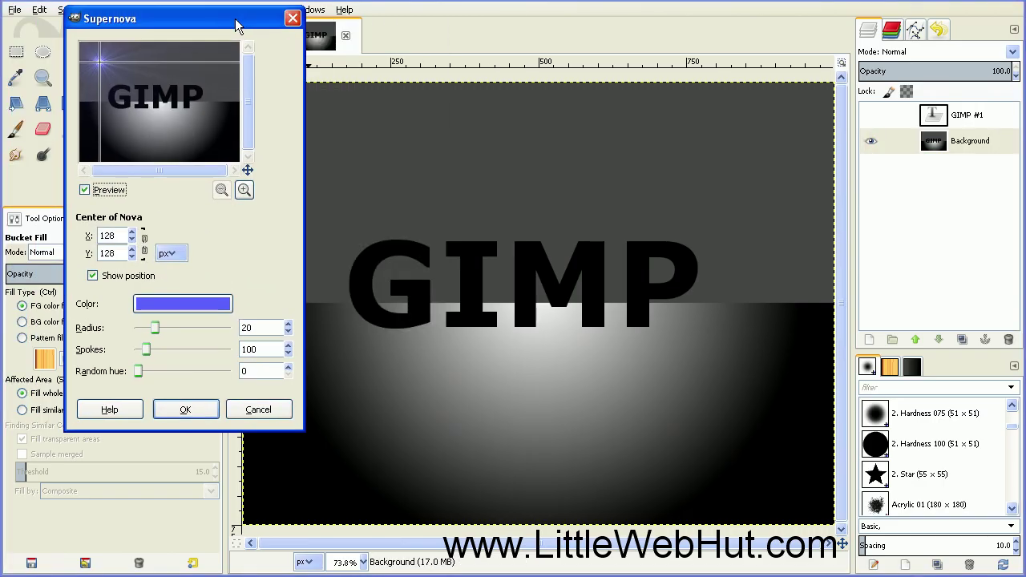
{"action": "left_click", "coordinate": [165, 91]}
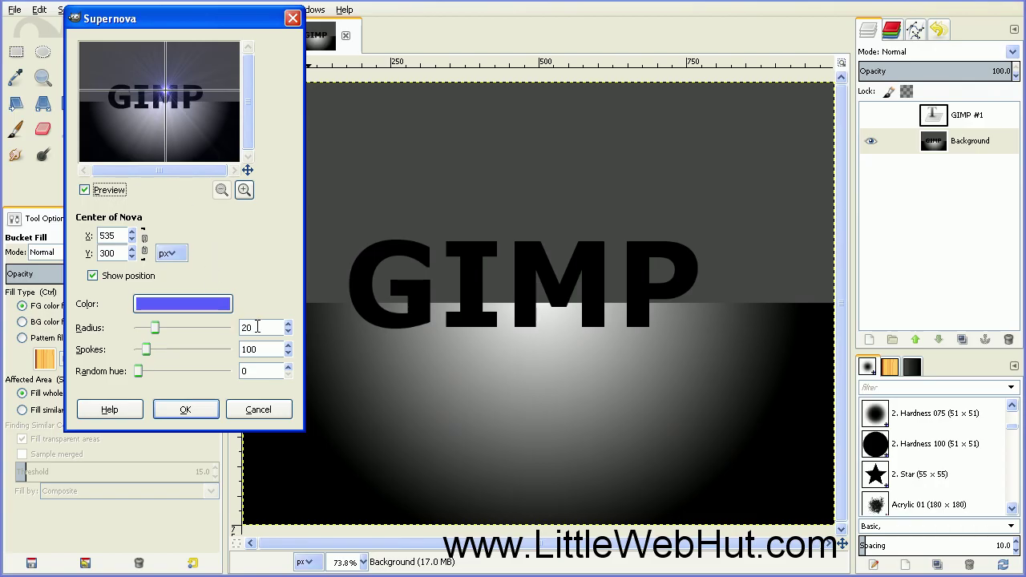
{"action": "left_click_drag", "start_coordinate": [257, 327], "coordinate": [234, 328]}
{"action": "type", "text": "30"}
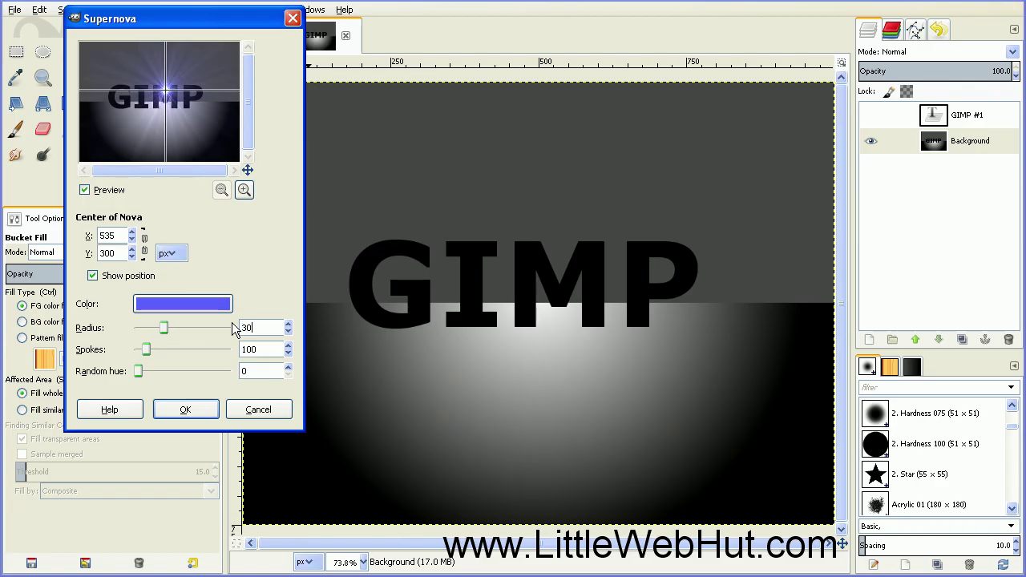
{"action": "left_click", "coordinate": [186, 409]}
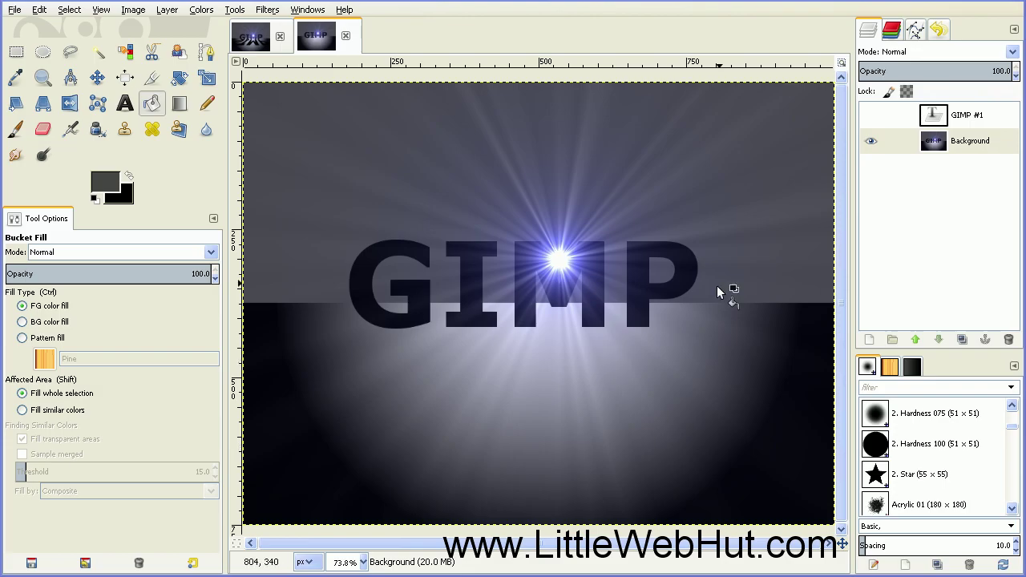
Show the GIMP #1 layer, make it active, and flip its text vertically
{"action": "left_click", "coordinate": [870, 116]}
{"action": "left_click", "coordinate": [915, 117]}
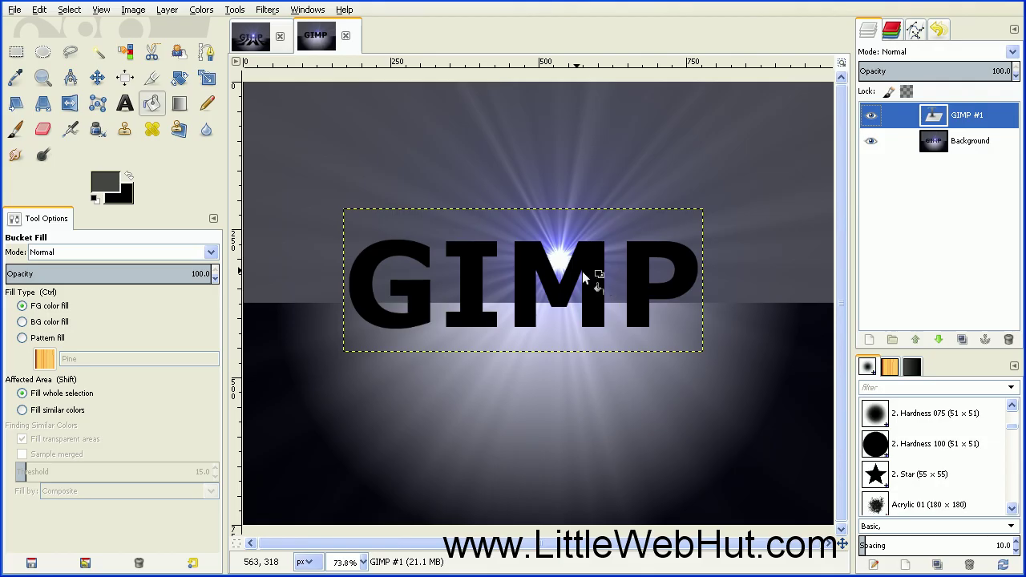
{"action": "left_click", "coordinate": [76, 104]}
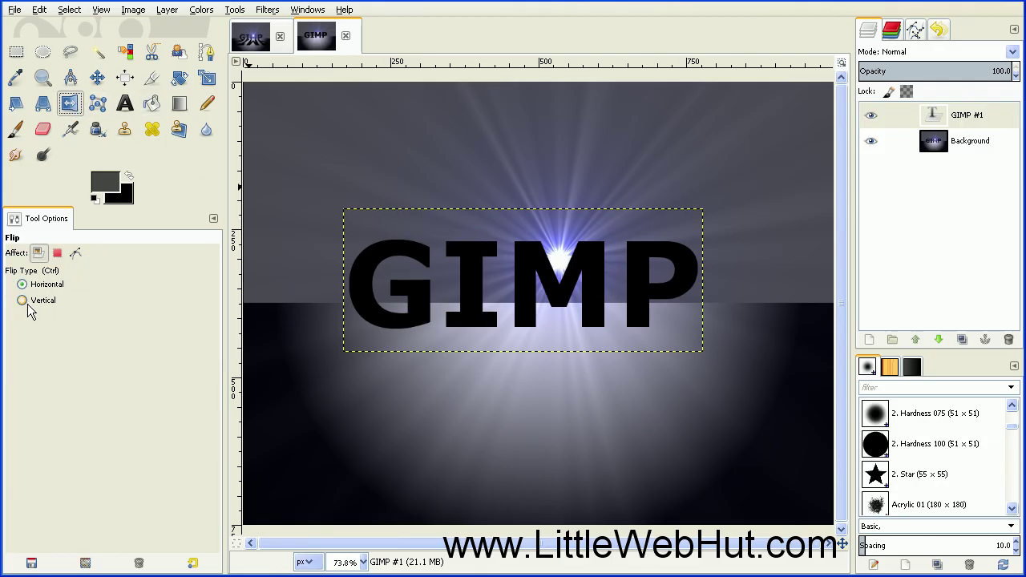
{"action": "left_click", "coordinate": [21, 302]}
{"action": "left_click", "coordinate": [472, 286]}
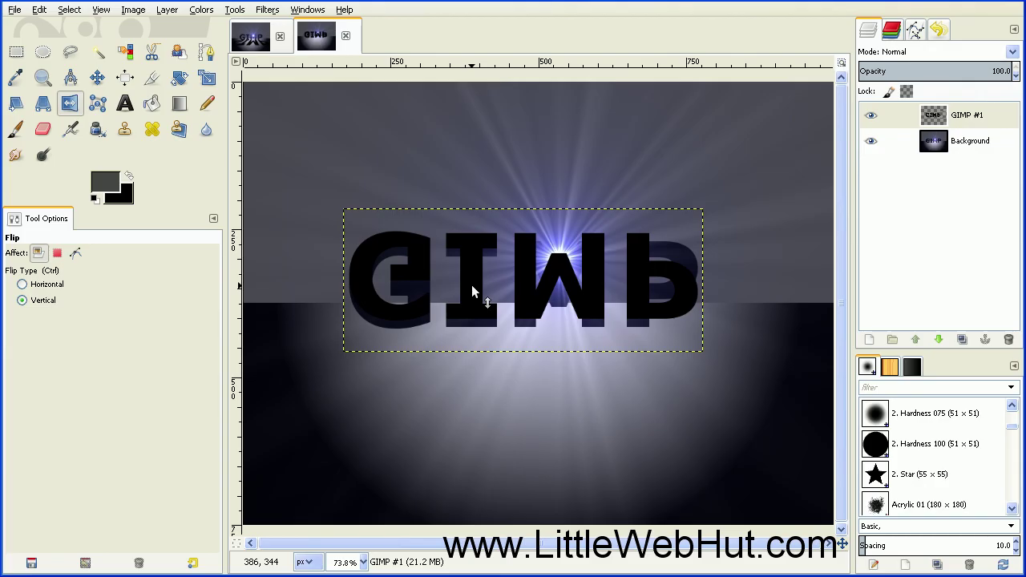
Move the flipped text straight down 160 px to meet the upright text's base, and expand its layer to the image size
{"action": "left_click", "coordinate": [97, 76]}
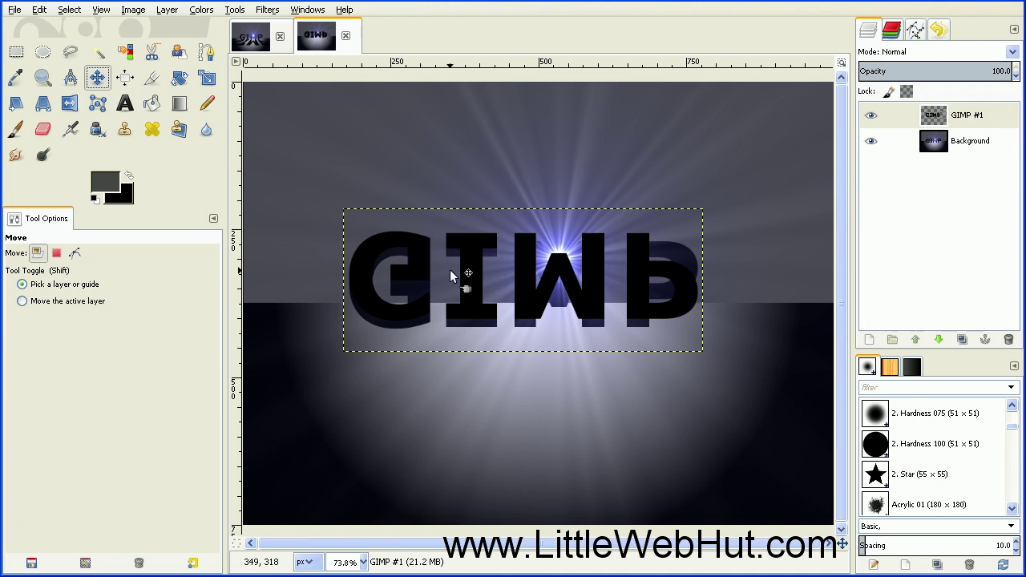
{"action": "left_click_drag", "start_coordinate": [468, 277], "coordinate": [468, 370]}
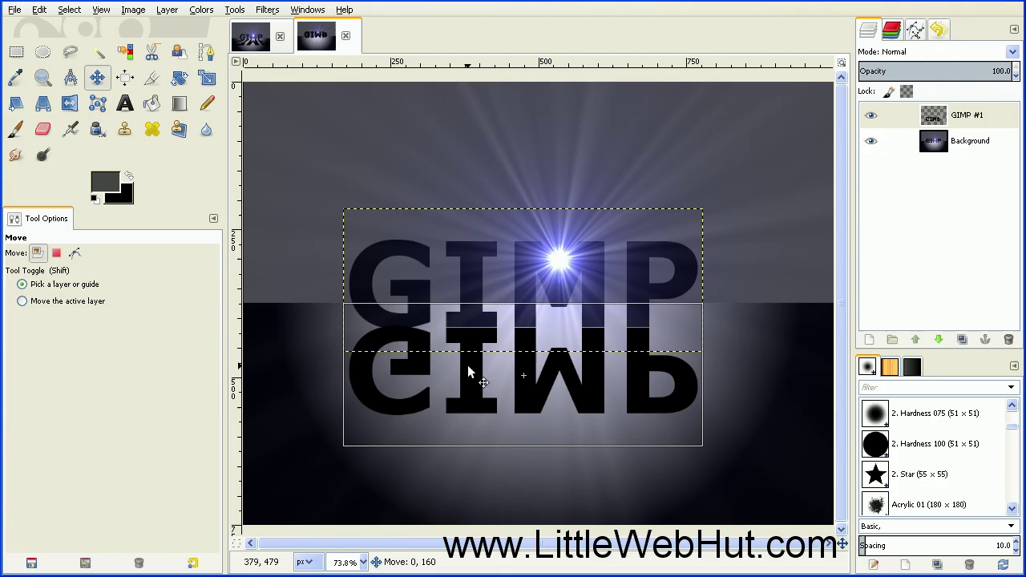
{"action": "left_click_drag", "start_coordinate": [468, 366], "coordinate": [468, 366]}
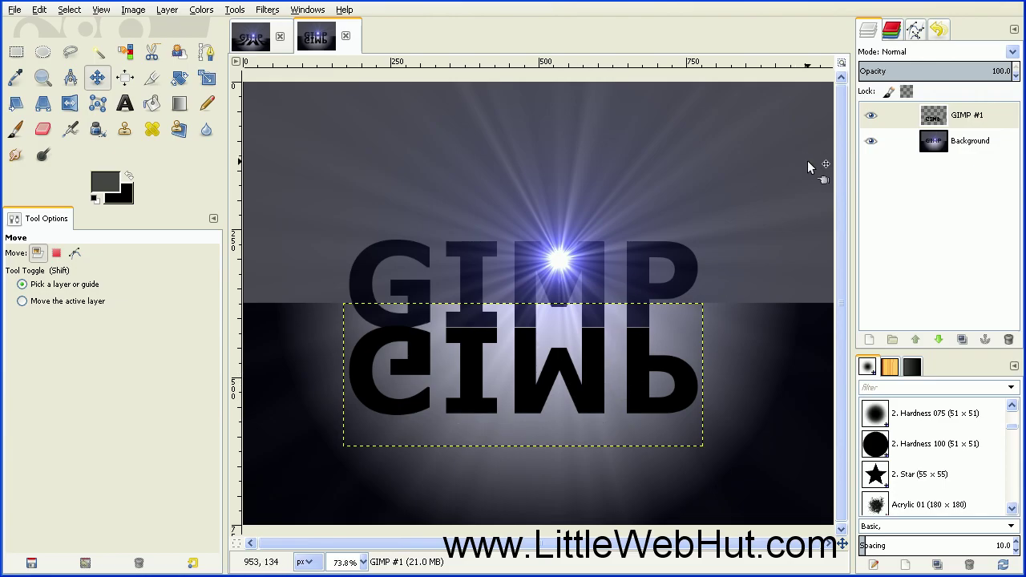
{"action": "right_click", "coordinate": [884, 121]}
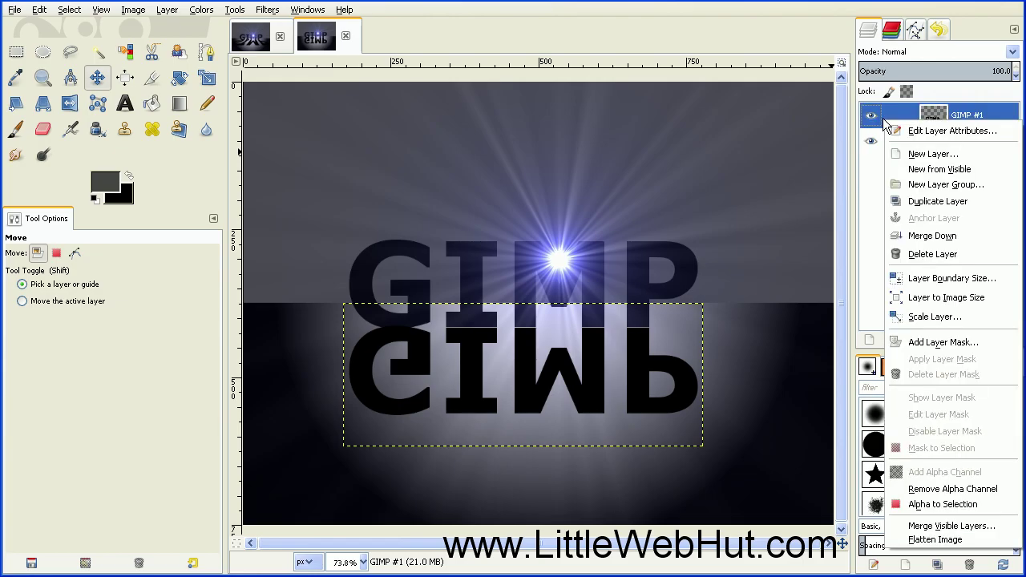
{"action": "left_click", "coordinate": [898, 297]}
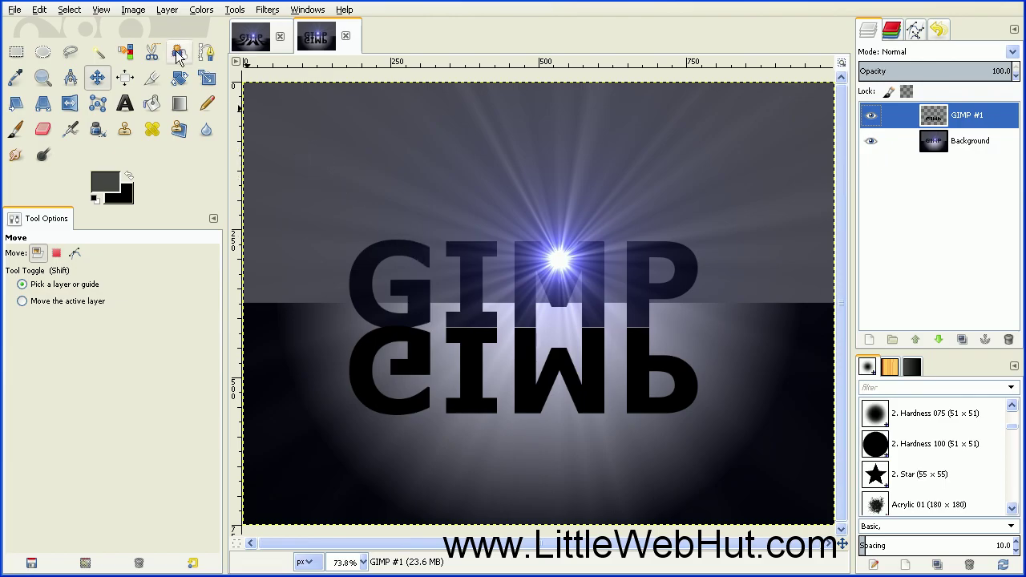
Add a horizontal guide where the upright and flipped text meet and a vertical guide along the left edge of the G
{"action": "left_click", "coordinate": [100, 10]}
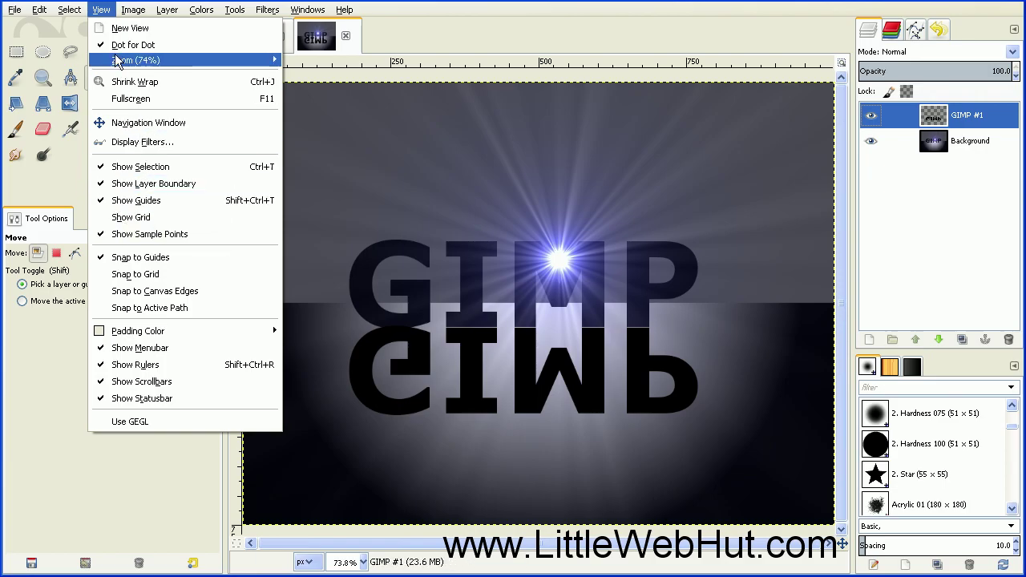
{"action": "left_click", "coordinate": [105, 14]}
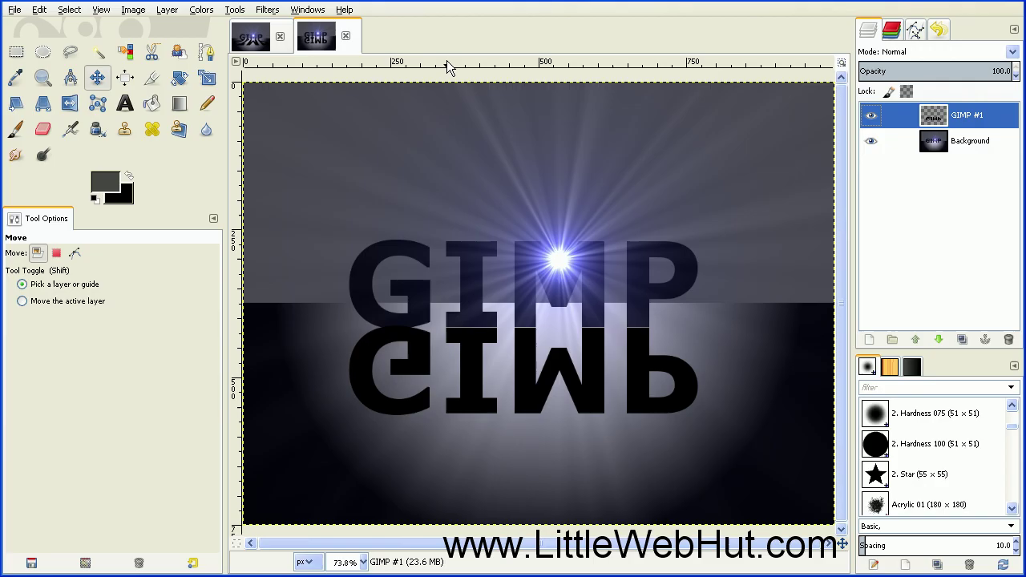
{"action": "left_click_drag", "start_coordinate": [447, 60], "coordinate": [440, 327]}
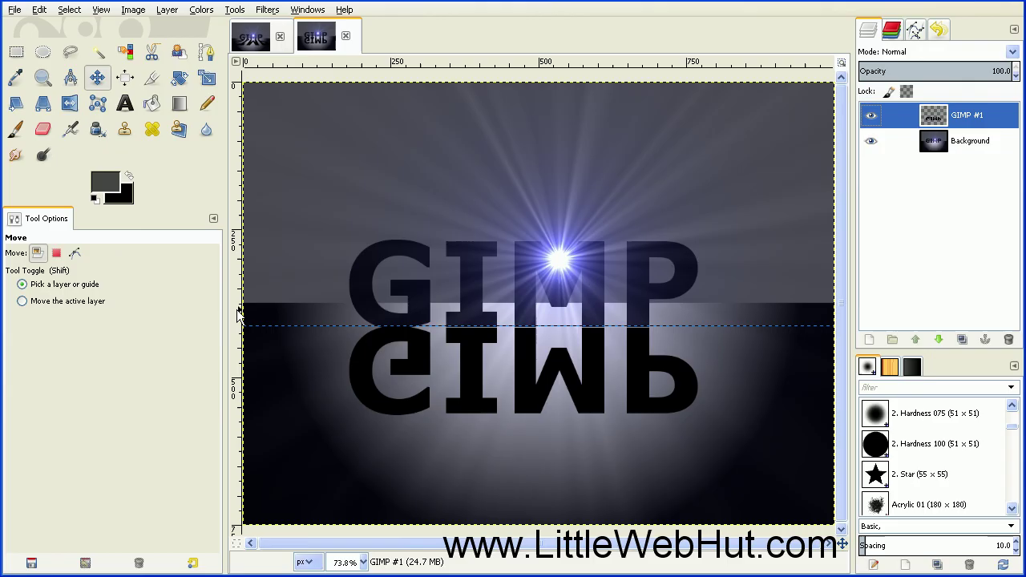
{"action": "left_click_drag", "start_coordinate": [238, 314], "coordinate": [349, 316]}
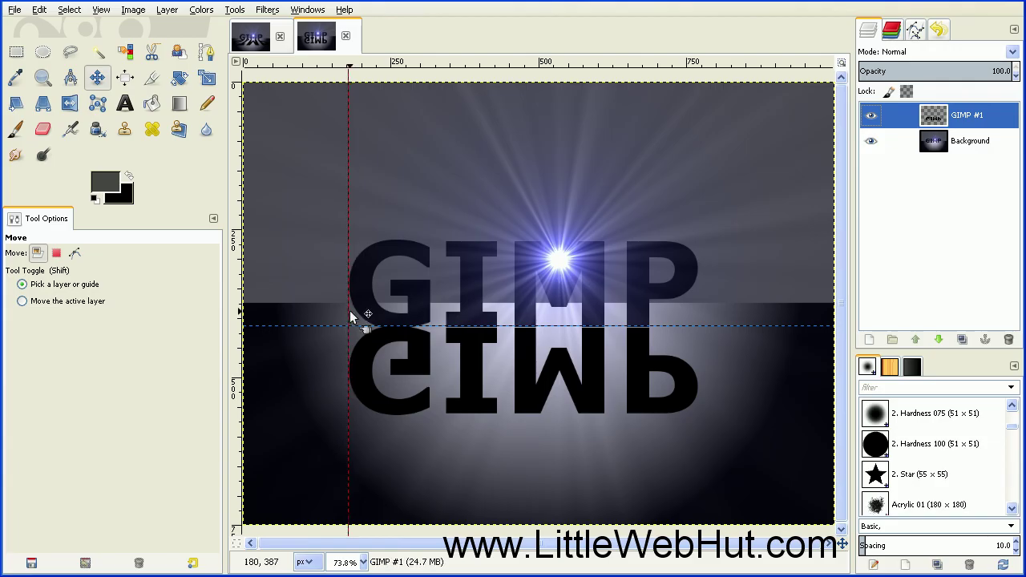
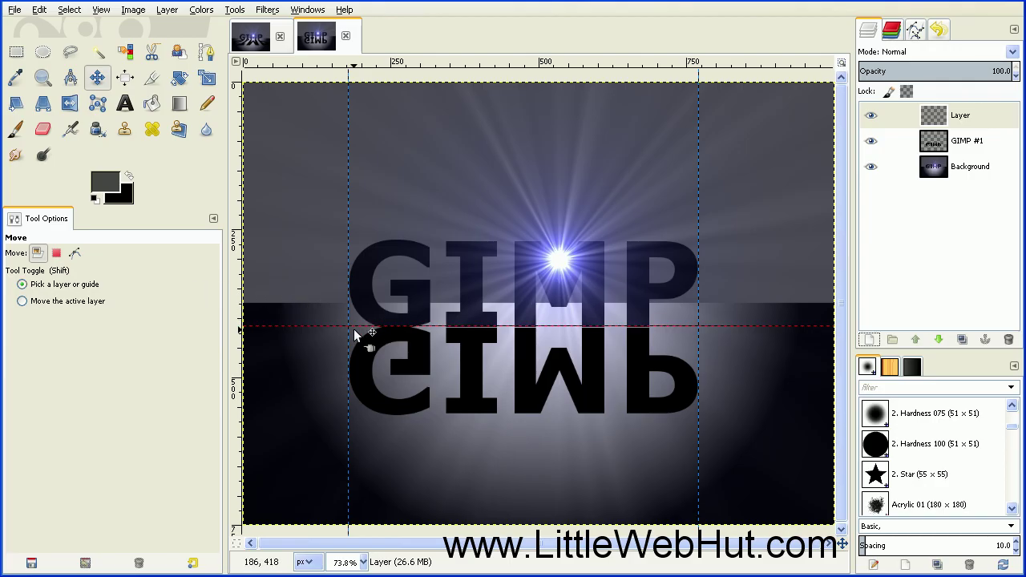
Choose the Pencil tool and set the foreground color to red ff0000
{"action": "key", "text": "minus"}
{"action": "key", "text": "minus"}
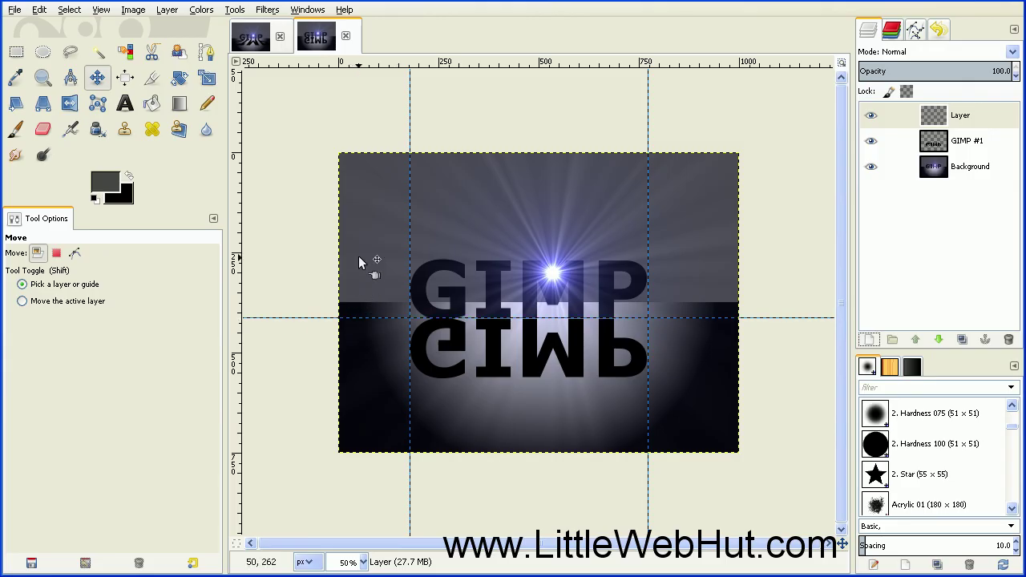
{"action": "left_click", "coordinate": [207, 104]}
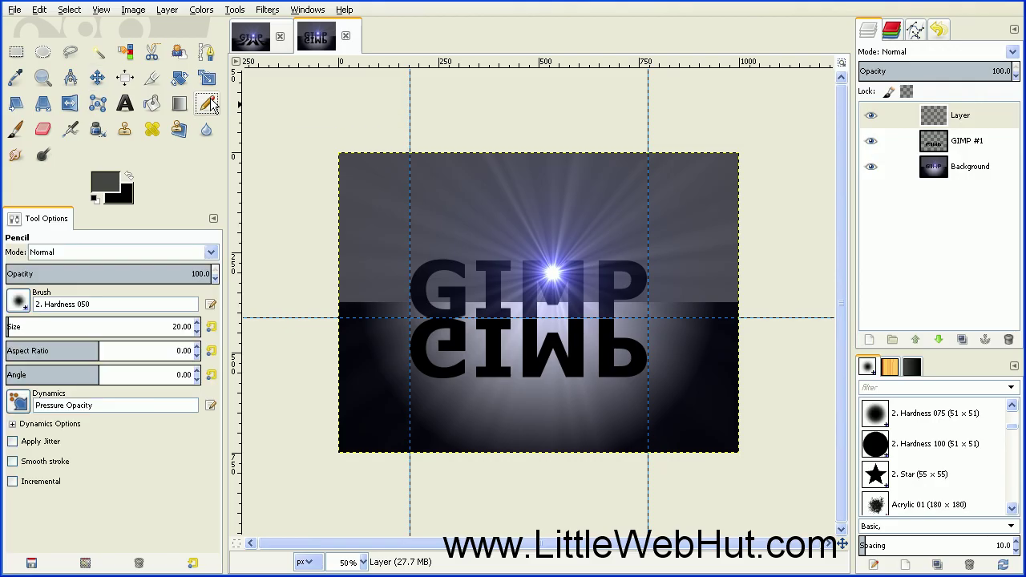
{"action": "left_click", "coordinate": [105, 178]}
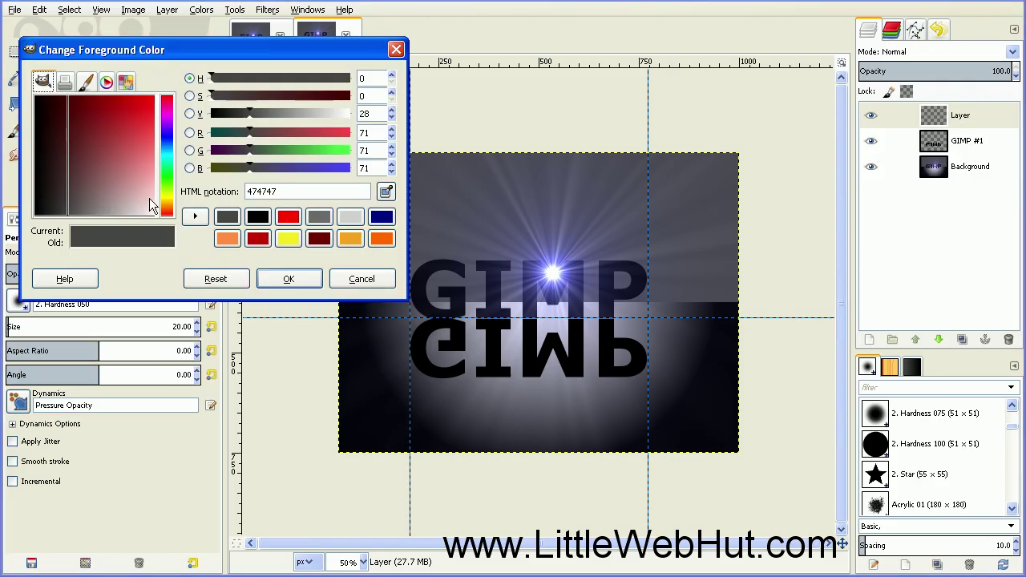
{"action": "left_click", "coordinate": [288, 216]}
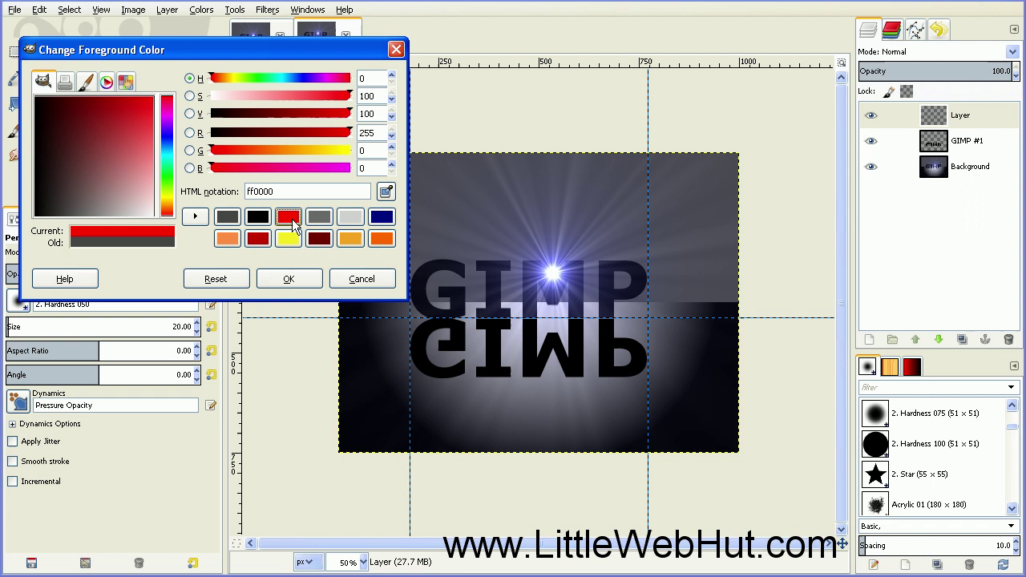
{"action": "left_click", "coordinate": [288, 279]}
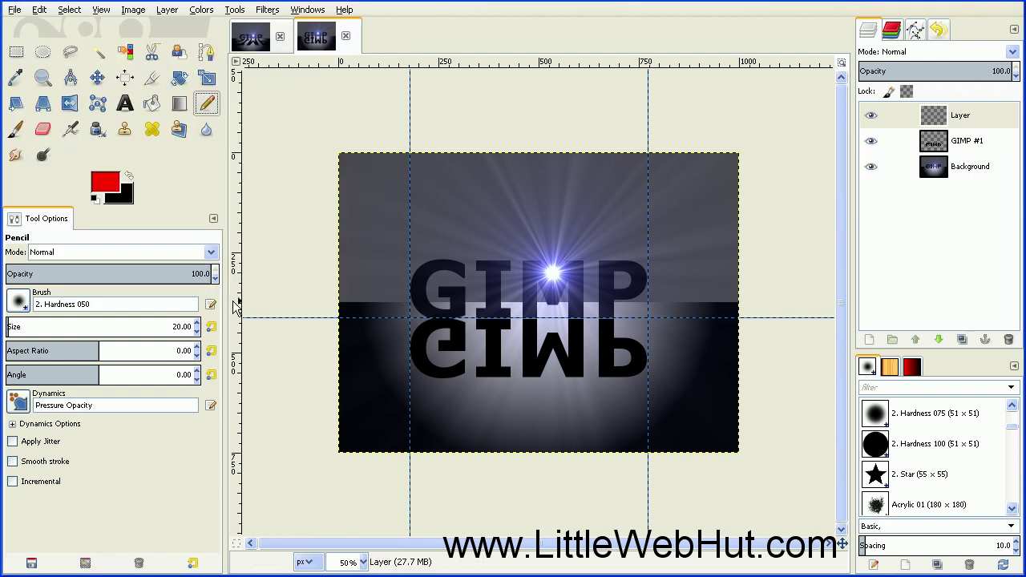
Give the Pencil the 2. Hardness 100 brush at size 5
{"action": "left_click", "coordinate": [18, 301]}
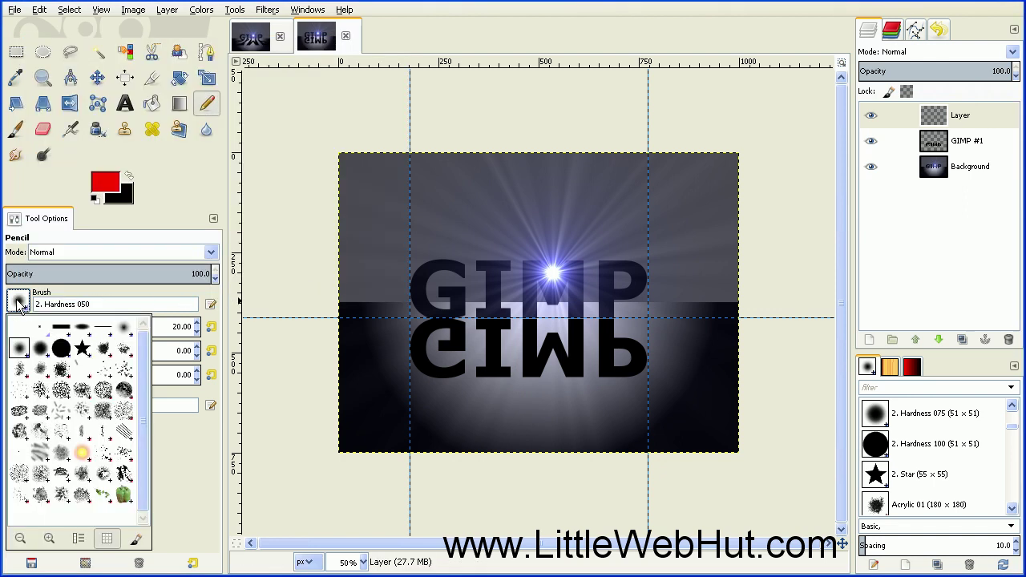
{"action": "left_click", "coordinate": [64, 350]}
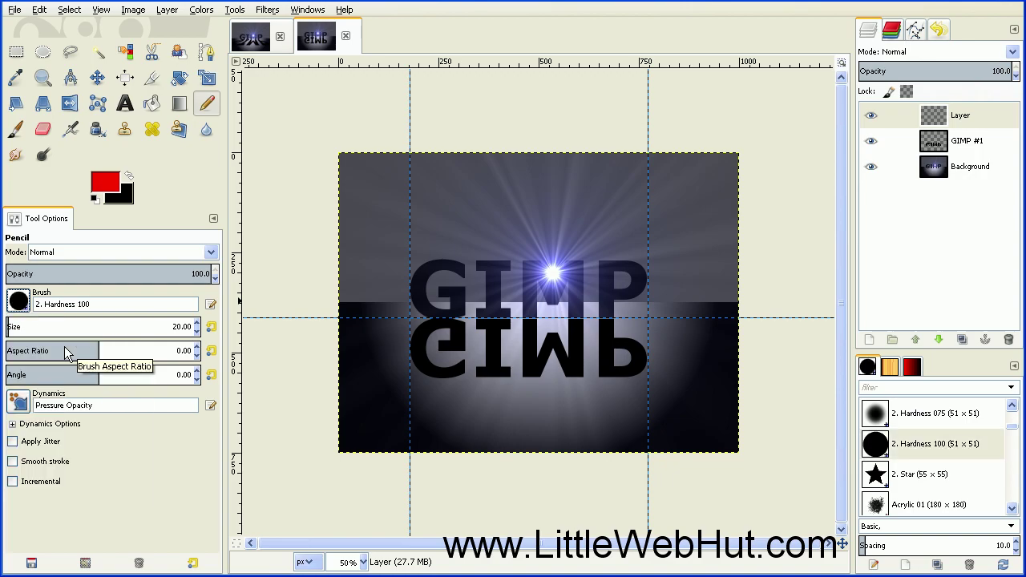
{"action": "left_click", "coordinate": [180, 327]}
{"action": "type", "text": "5"}
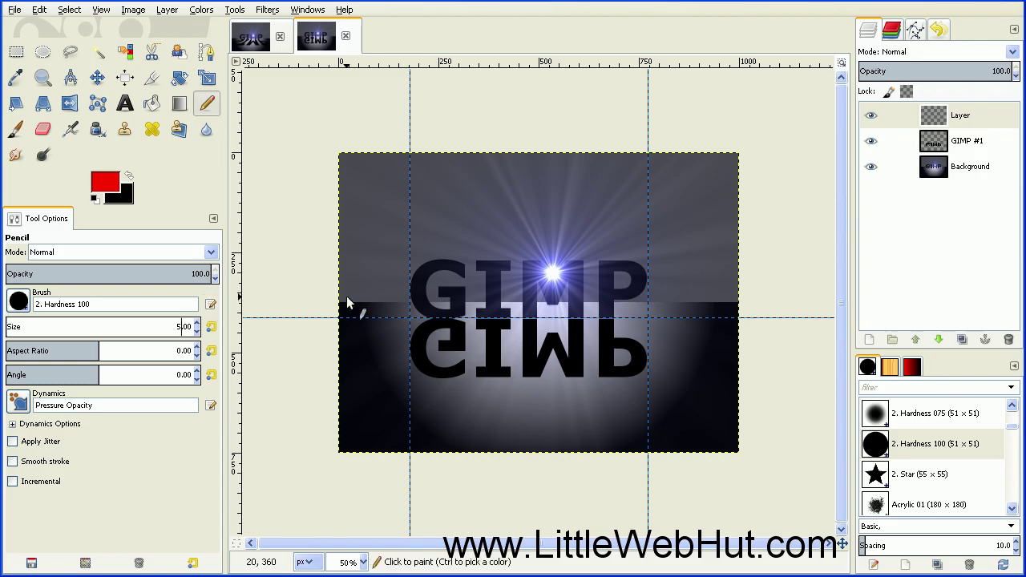
On the new transparent layer, draw two straight red lines from the nova's centre through the guide intersections, past the left and right image edges
{"action": "left_click", "coordinate": [553, 276]}
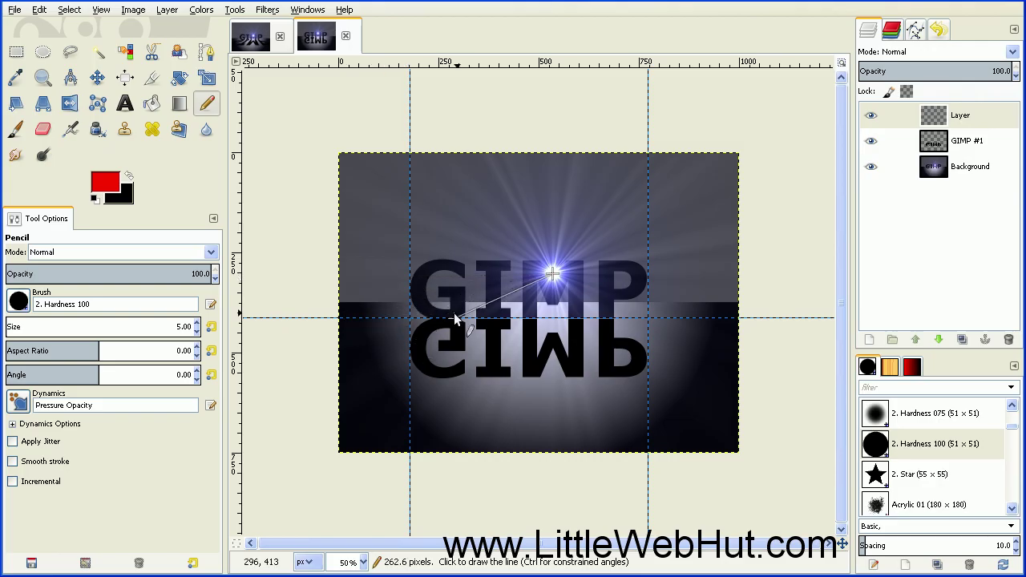
{"action": "left_click", "coordinate": [321, 344], "text": "shift"}
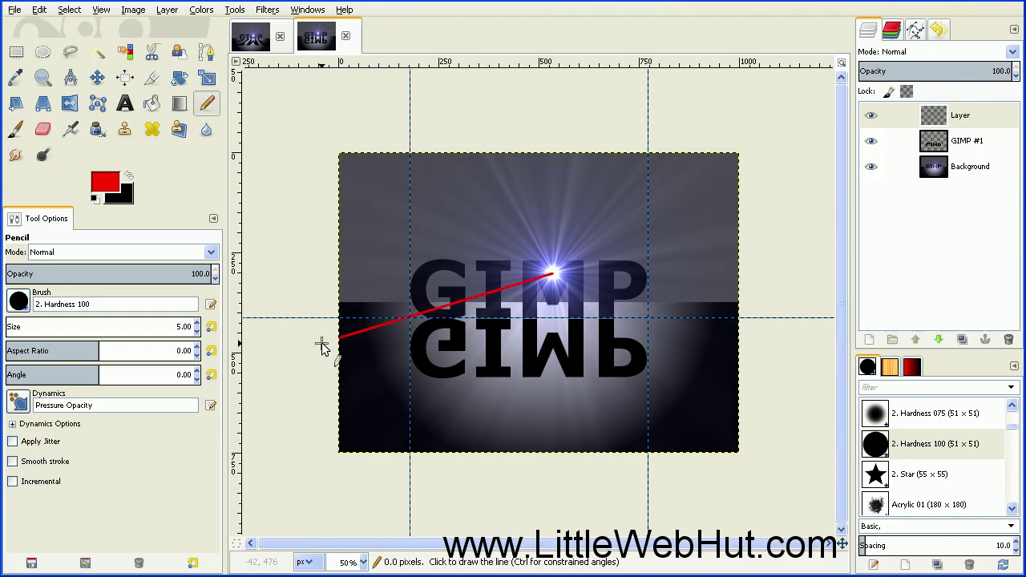
{"action": "left_click", "coordinate": [553, 277]}
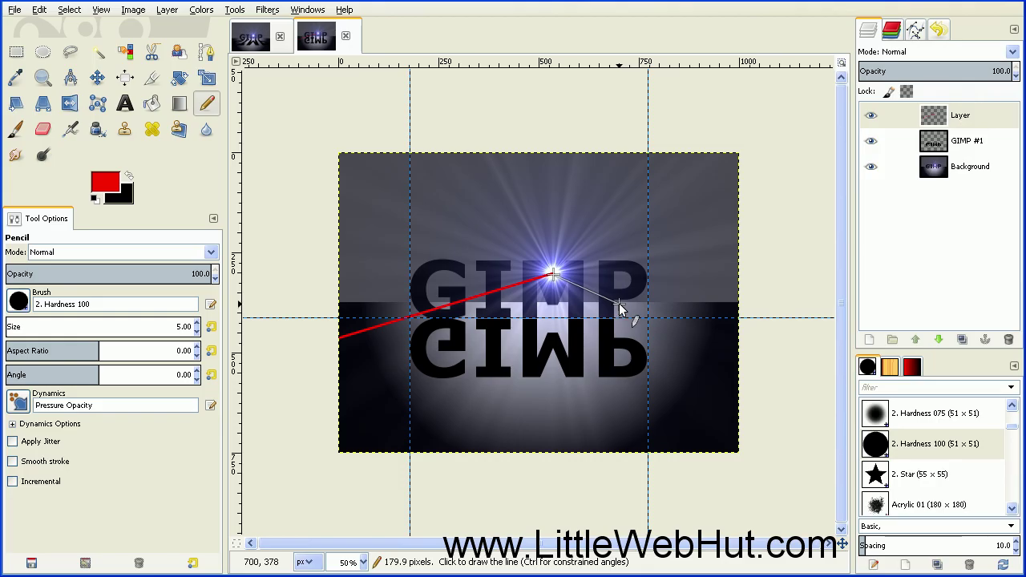
{"action": "left_click", "coordinate": [747, 363], "text": "shift"}
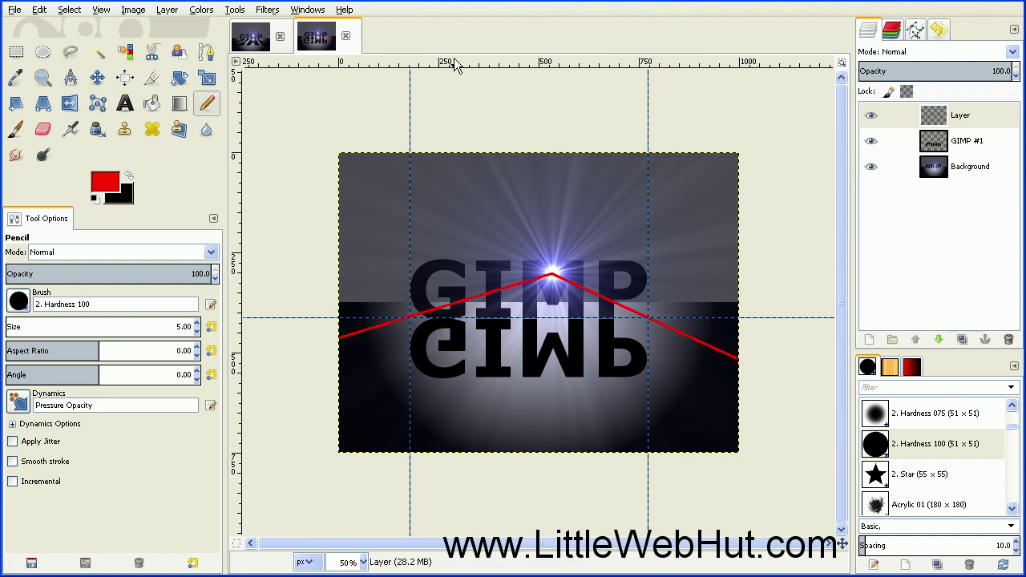
Add a horizontal guide just beneath the flipped text and, on the GIMP #1 layer, make a 594 × 155 rectangular selection between the guides
{"action": "left_click_drag", "start_coordinate": [465, 65], "coordinate": [436, 387]}
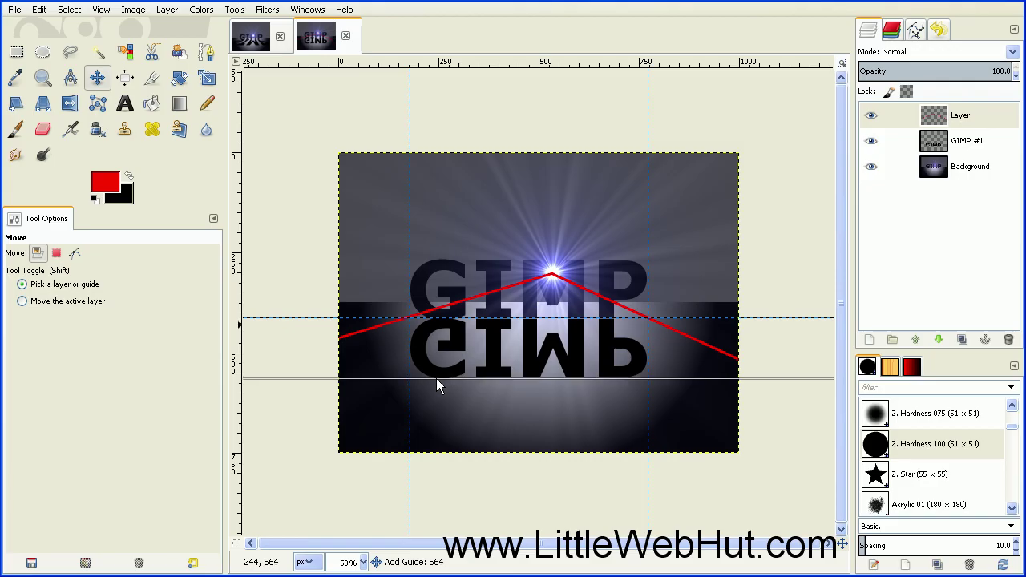
{"action": "left_click_drag", "start_coordinate": [437, 380], "coordinate": [414, 386]}
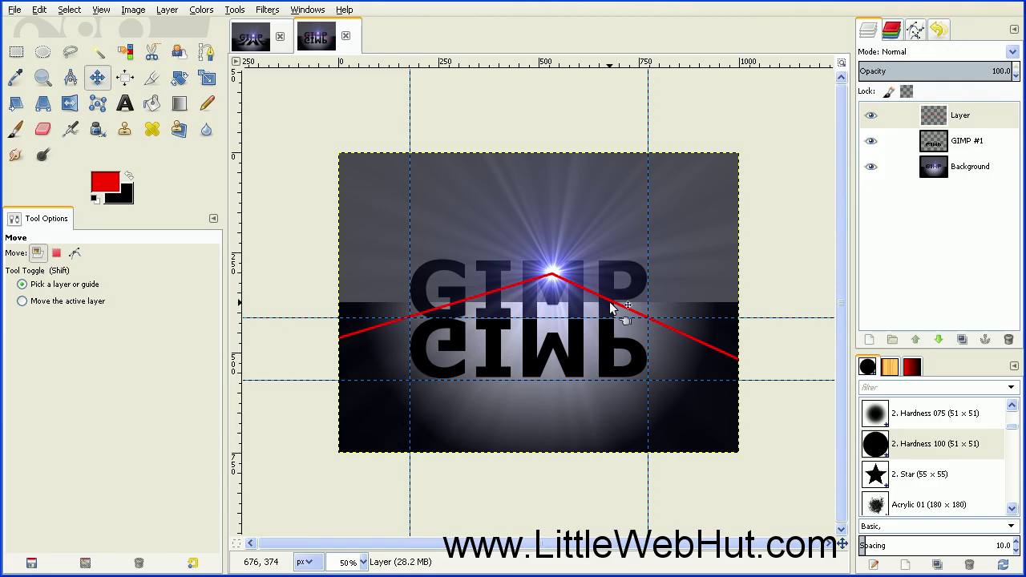
{"action": "left_click", "coordinate": [912, 145]}
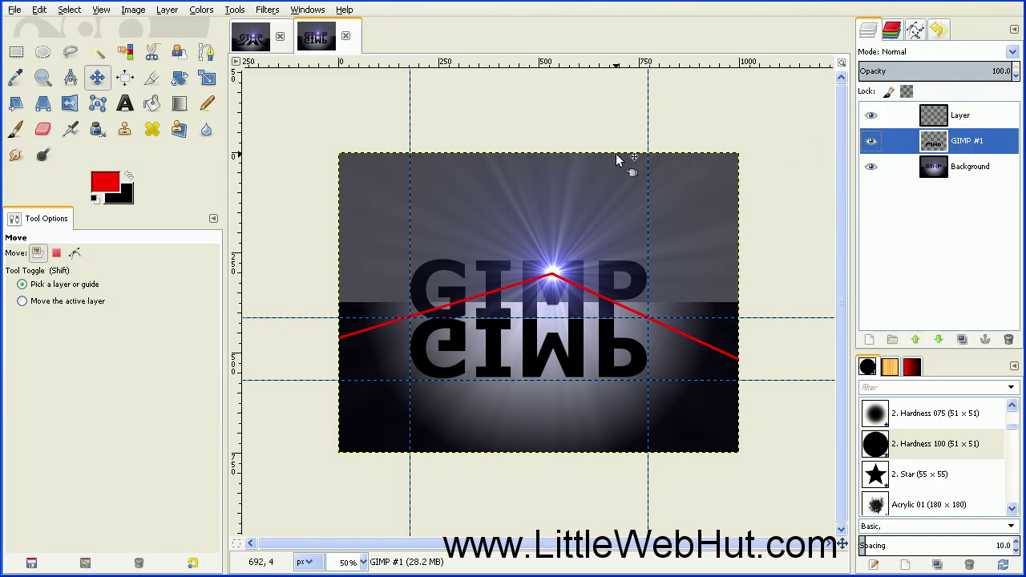
{"action": "left_click", "coordinate": [17, 53]}
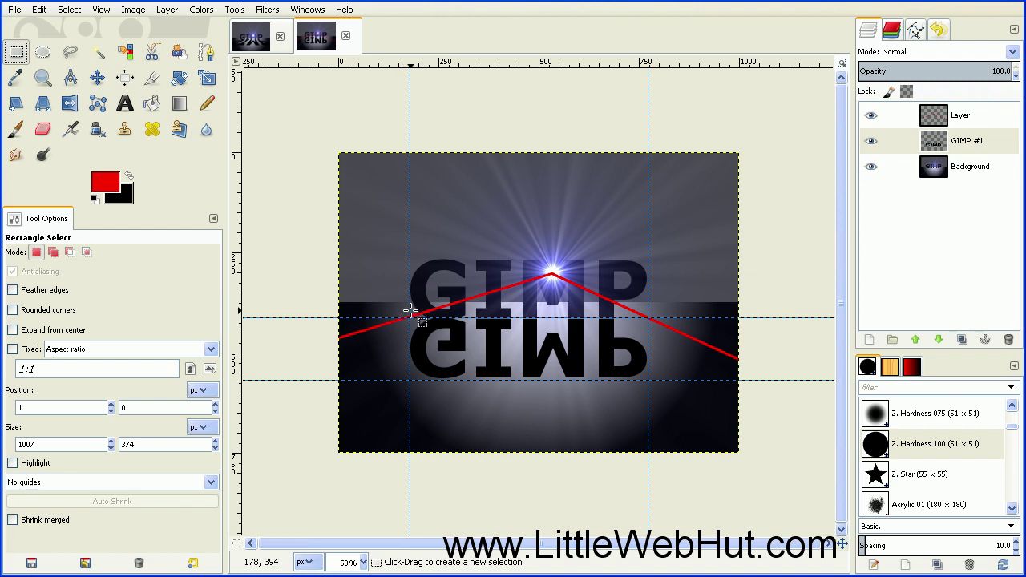
{"action": "left_click_drag", "start_coordinate": [409, 318], "coordinate": [648, 381]}
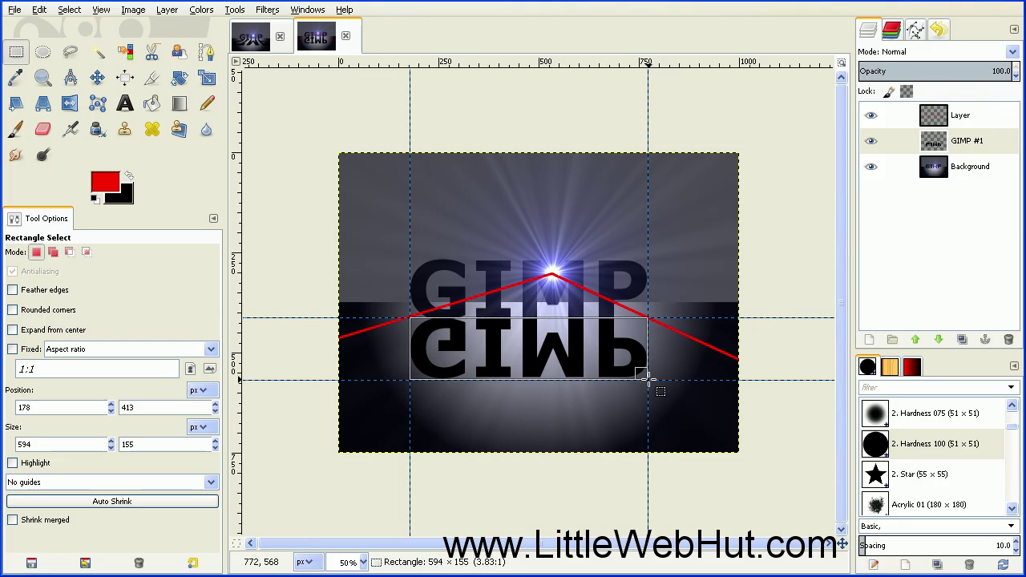
{"action": "left_click_drag", "start_coordinate": [647, 380], "coordinate": [647, 380]}
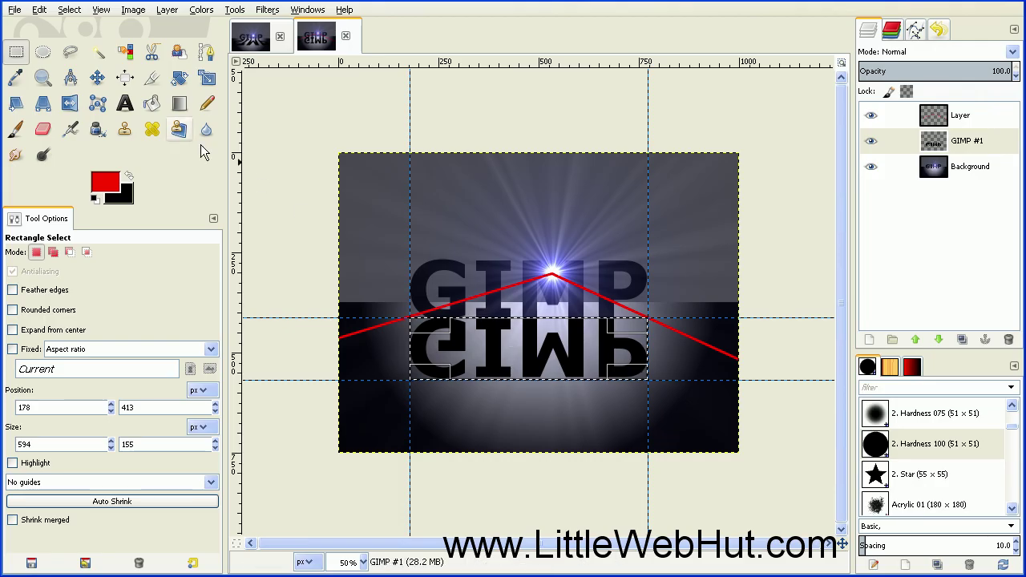
Apply a Perspective transform to the selected flipped text, spreading its lower corners outward along the guide to align with the red lines, and anchor it
{"action": "left_click", "coordinate": [43, 104]}
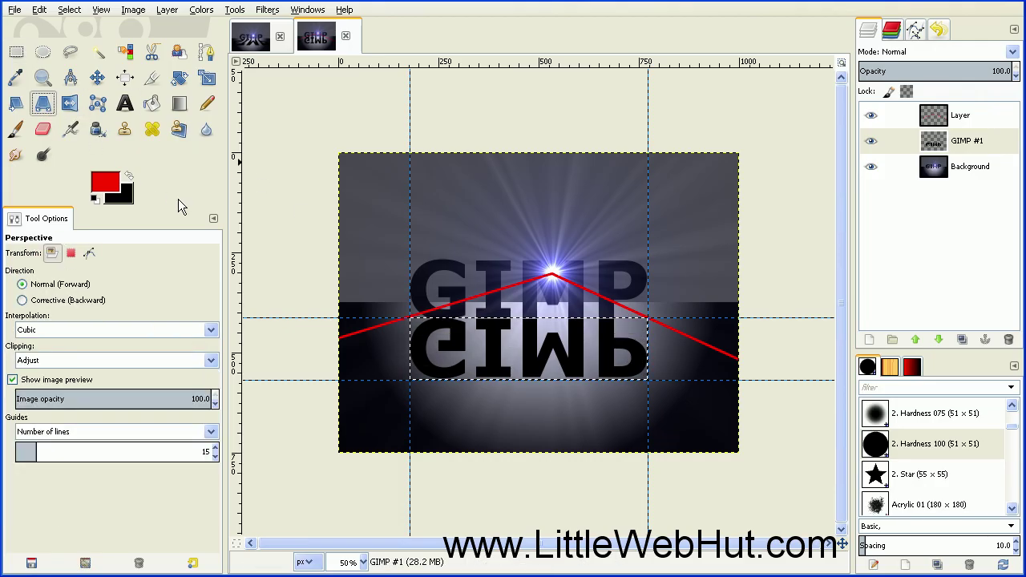
{"action": "left_click", "coordinate": [492, 349]}
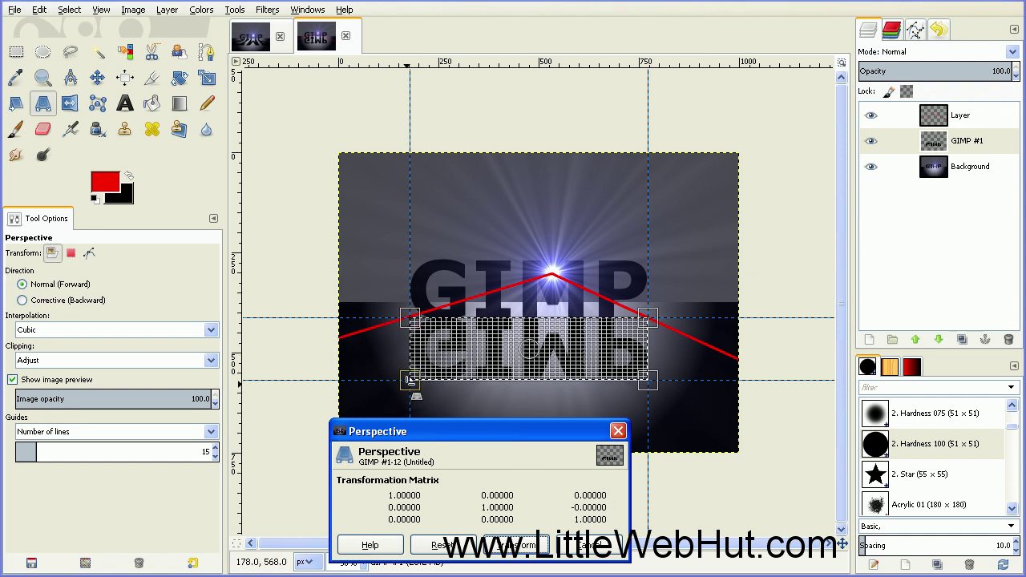
{"action": "left_click_drag", "start_coordinate": [410, 380], "coordinate": [208, 382]}
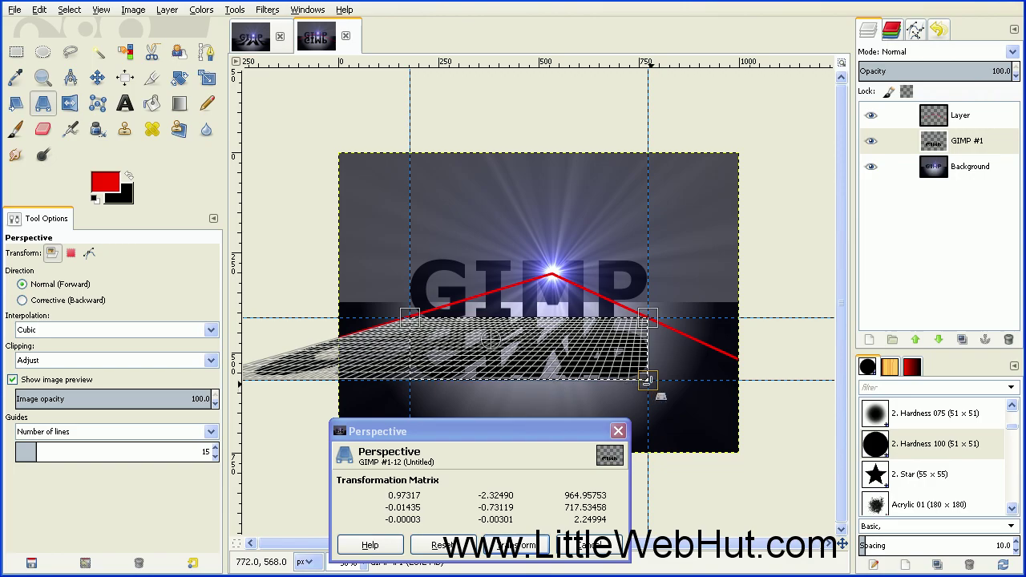
{"action": "left_click_drag", "start_coordinate": [648, 379], "coordinate": [778, 376]}
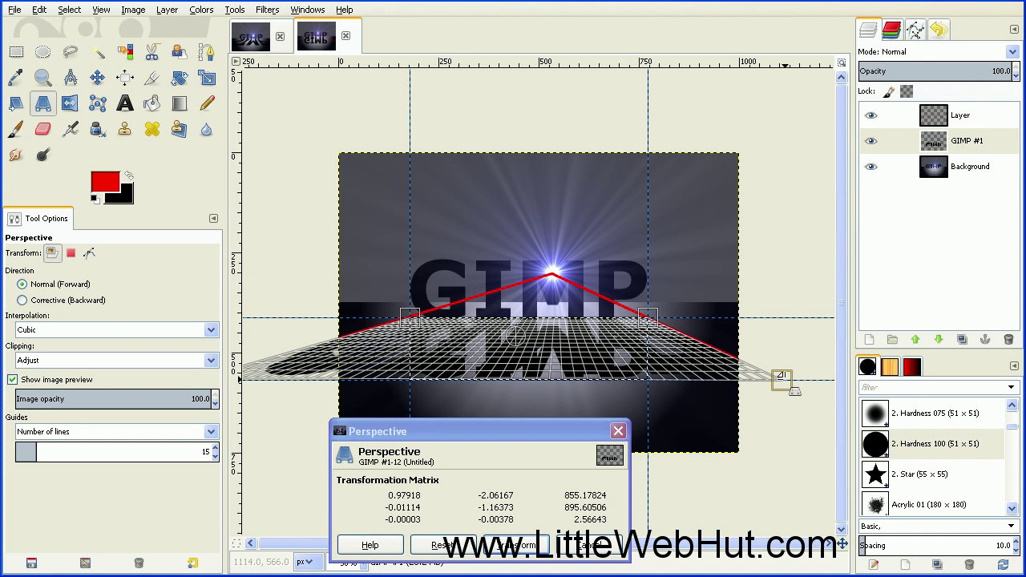
{"action": "left_click", "coordinate": [516, 546]}
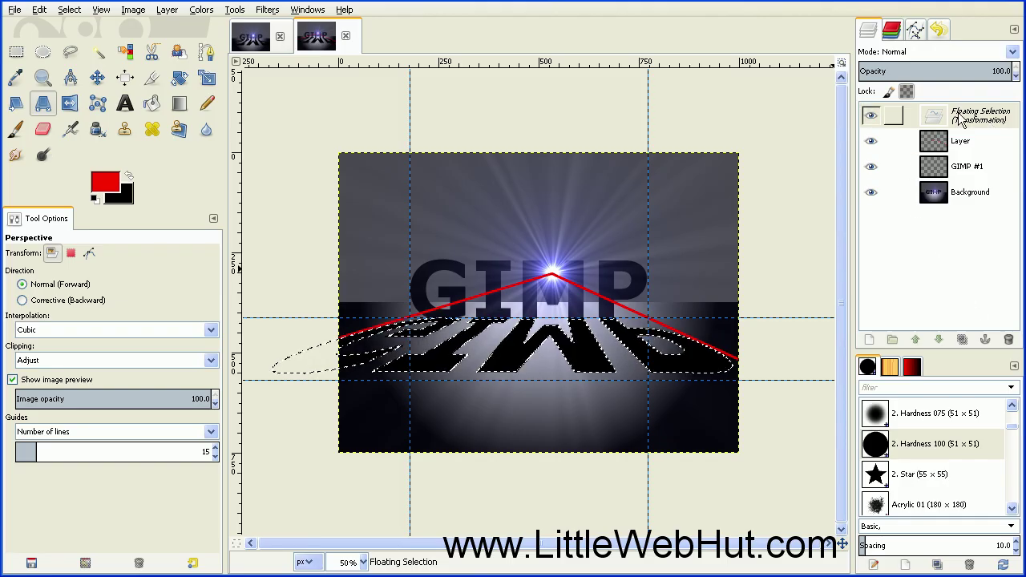
{"action": "left_click", "coordinate": [985, 342]}
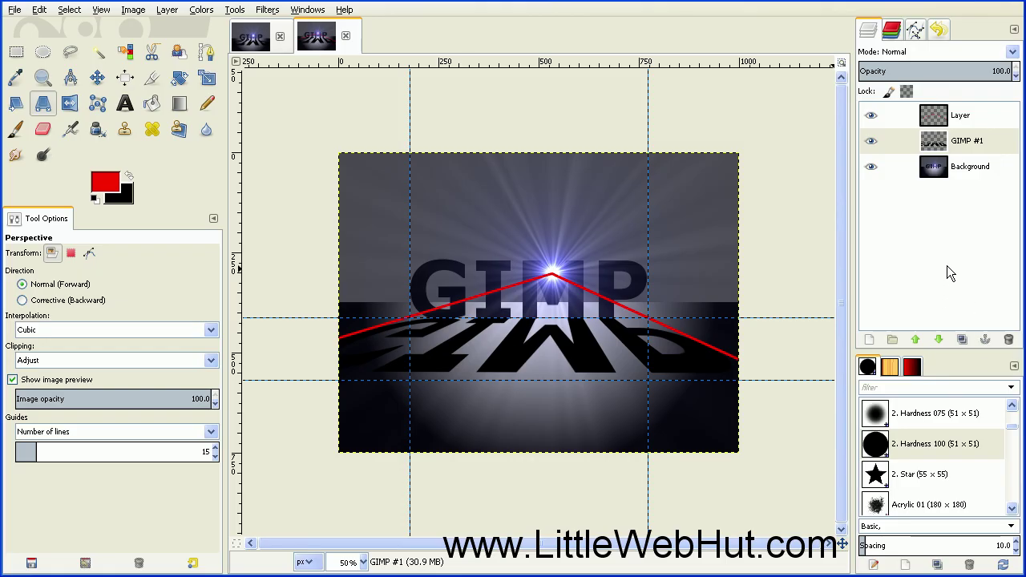
Delete the layer holding the red lines and remove all four guides from the image
{"action": "left_click", "coordinate": [911, 119]}
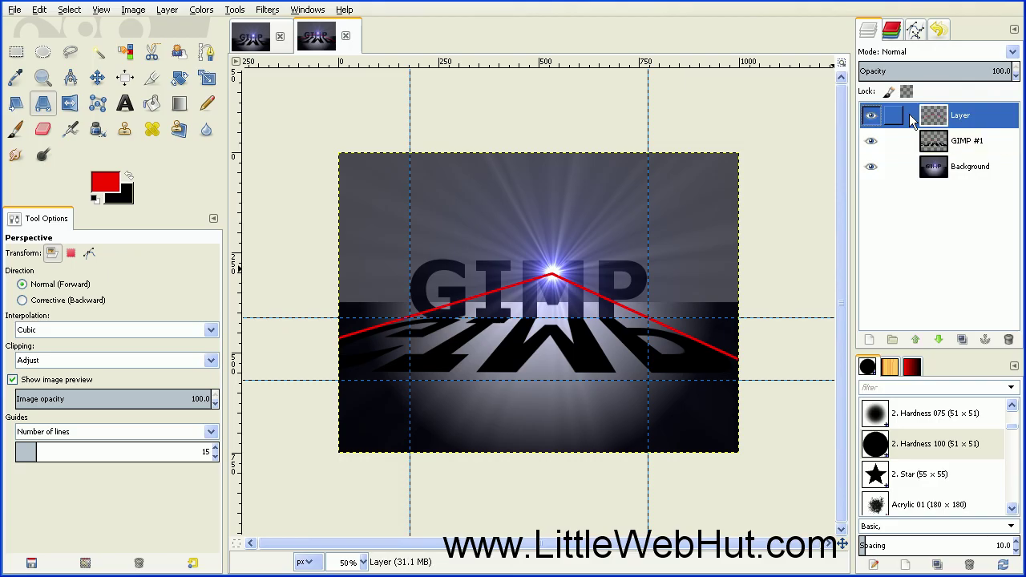
{"action": "left_click", "coordinate": [1008, 340]}
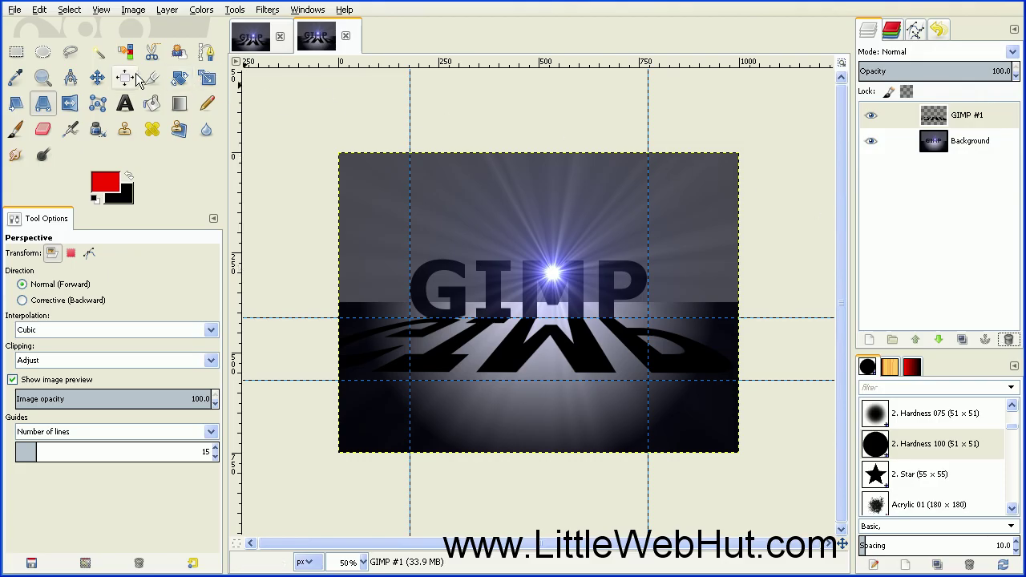
{"action": "left_click", "coordinate": [96, 77]}
{"action": "left_click_drag", "start_coordinate": [410, 124], "coordinate": [247, 110]}
{"action": "left_click_drag", "start_coordinate": [649, 119], "coordinate": [217, 112]}
{"action": "left_click_drag", "start_coordinate": [326, 318], "coordinate": [329, 120]}
{"action": "left_click_drag", "start_coordinate": [293, 378], "coordinate": [322, 58]}
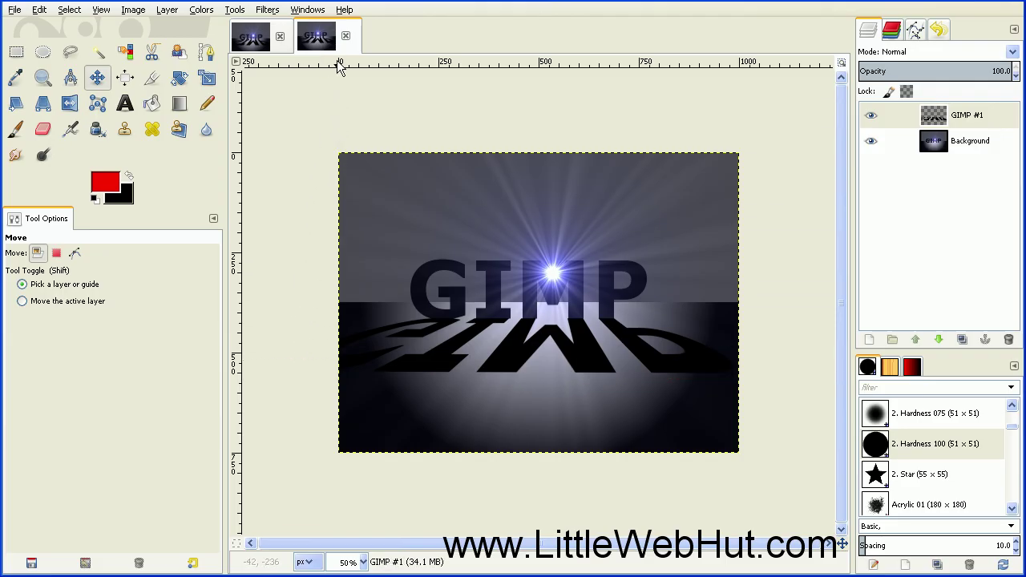
Apply a Gaussian Blur with a 10 px radius to the text shadow on the GIMP #1 layer
{"action": "left_click", "coordinate": [101, 10]}
{"action": "mouse_move", "coordinate": [128, 65]}
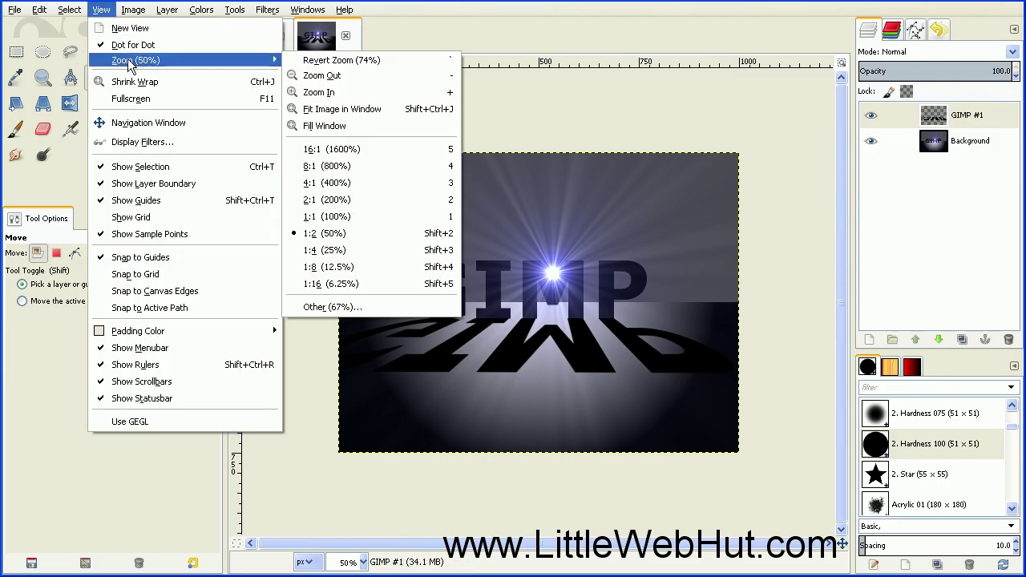
{"action": "left_click", "coordinate": [355, 107]}
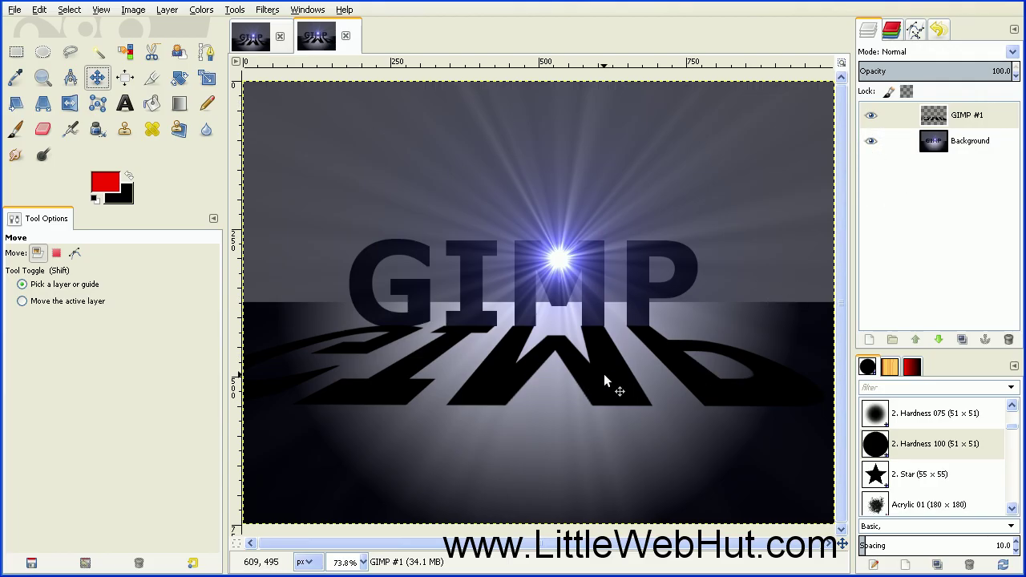
{"action": "left_click", "coordinate": [908, 113]}
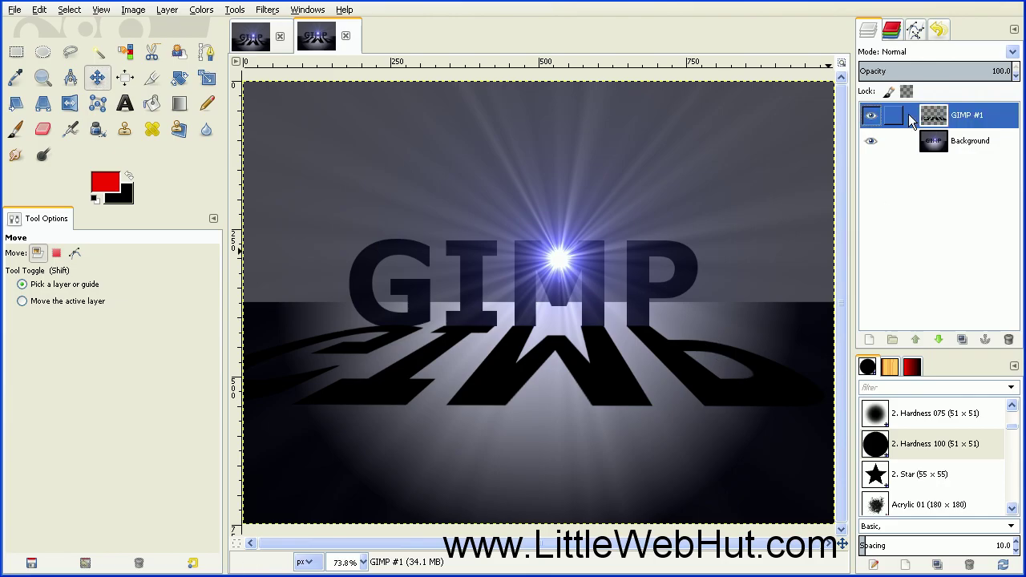
{"action": "left_click", "coordinate": [267, 10]}
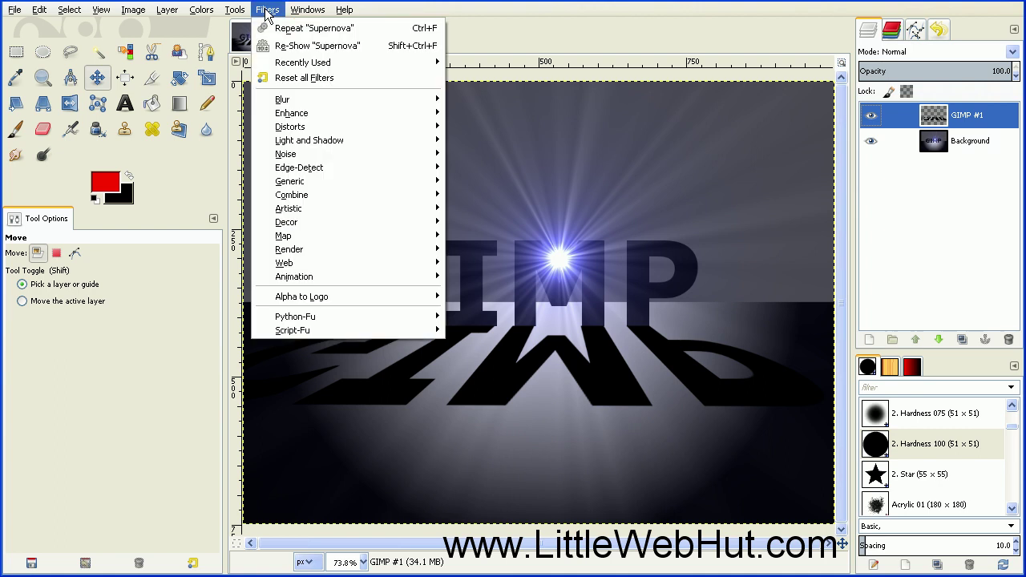
{"action": "mouse_move", "coordinate": [318, 97]}
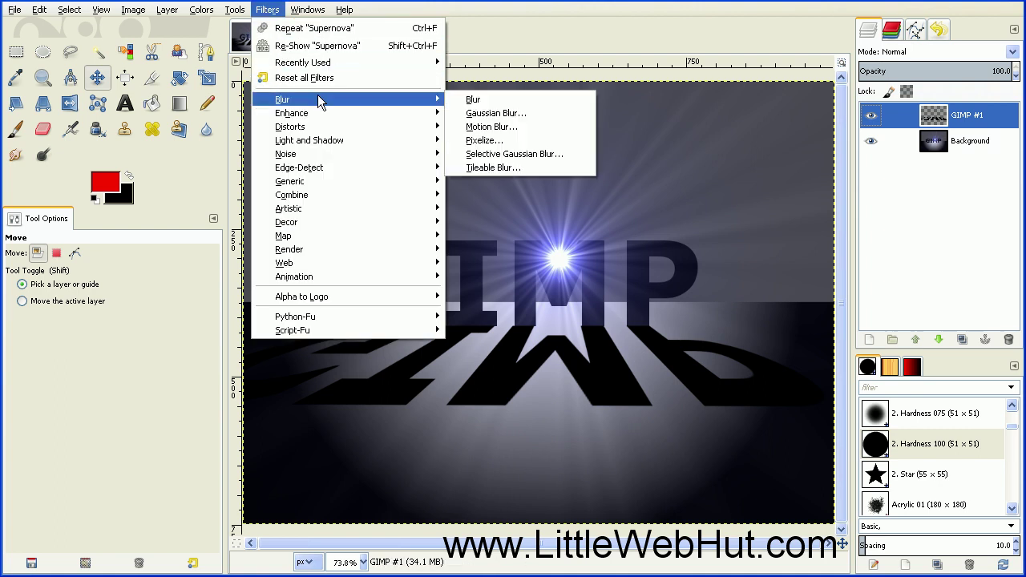
{"action": "left_click", "coordinate": [501, 118]}
{"action": "left_click_drag", "start_coordinate": [0, 0], "coordinate": [236, 34]}
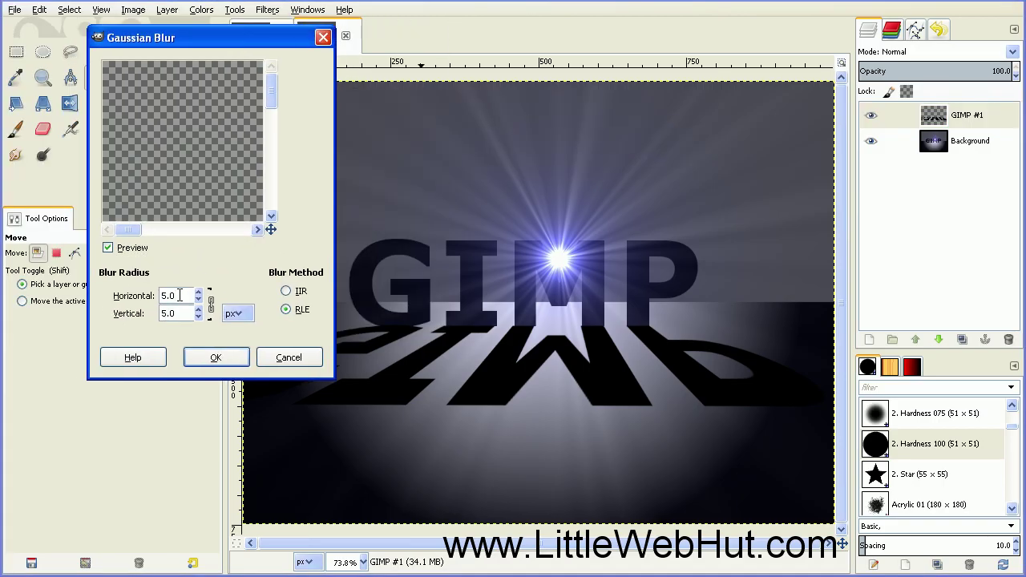
{"action": "left_click_drag", "start_coordinate": [171, 296], "coordinate": [159, 300]}
{"action": "type", "text": "10.0"}
{"action": "left_click", "coordinate": [217, 358]}
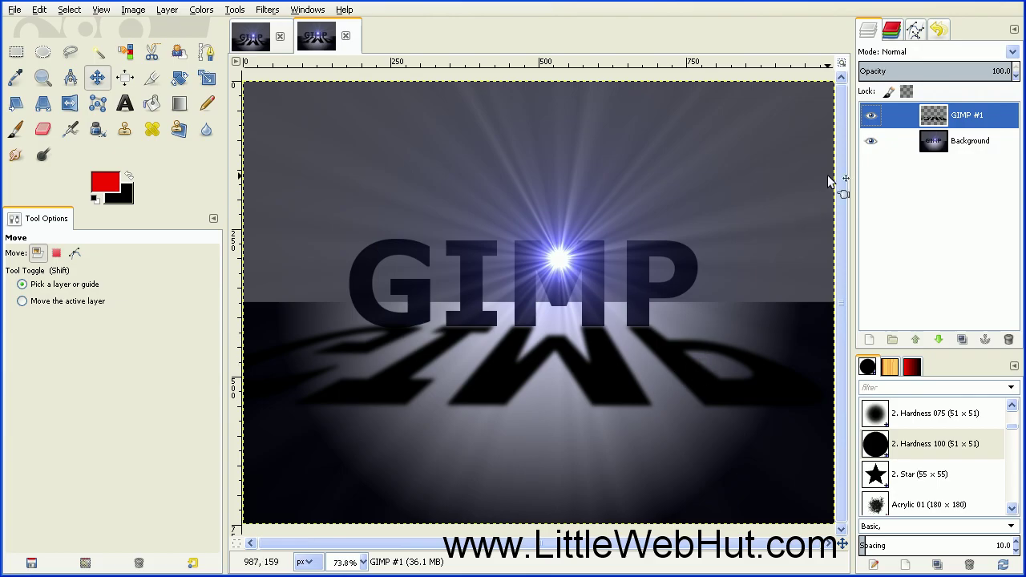
Merge the GIMP #1 shadow layer down into the Background layer
{"action": "right_click", "coordinate": [893, 115]}
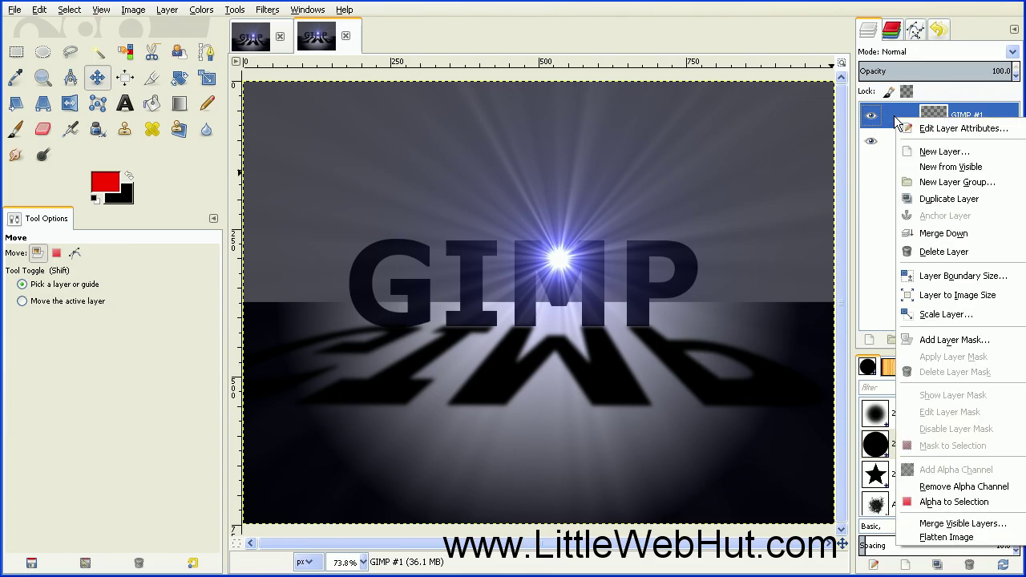
{"action": "left_click", "coordinate": [909, 234]}
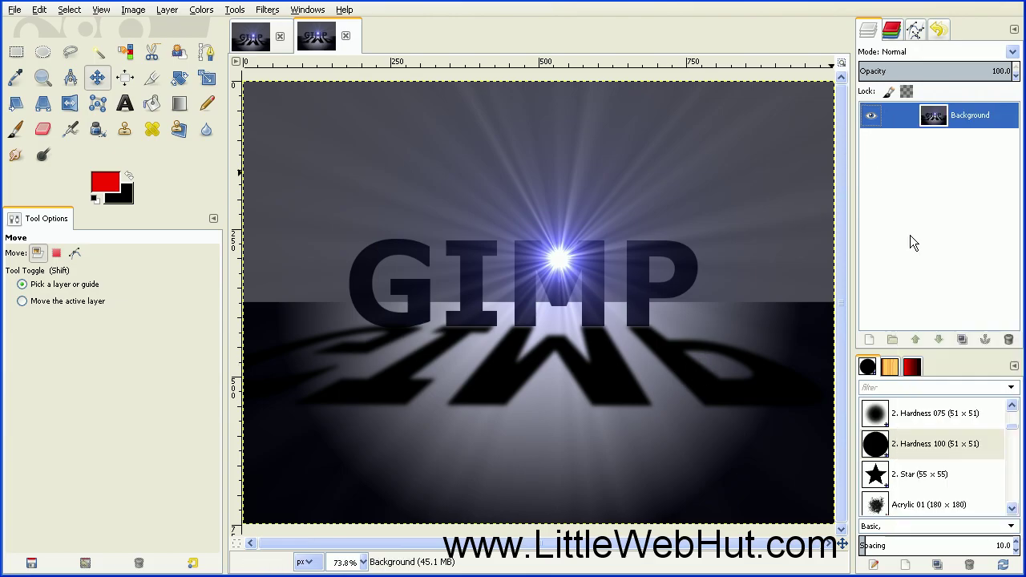
{"action": "left_click", "coordinate": [910, 235]}
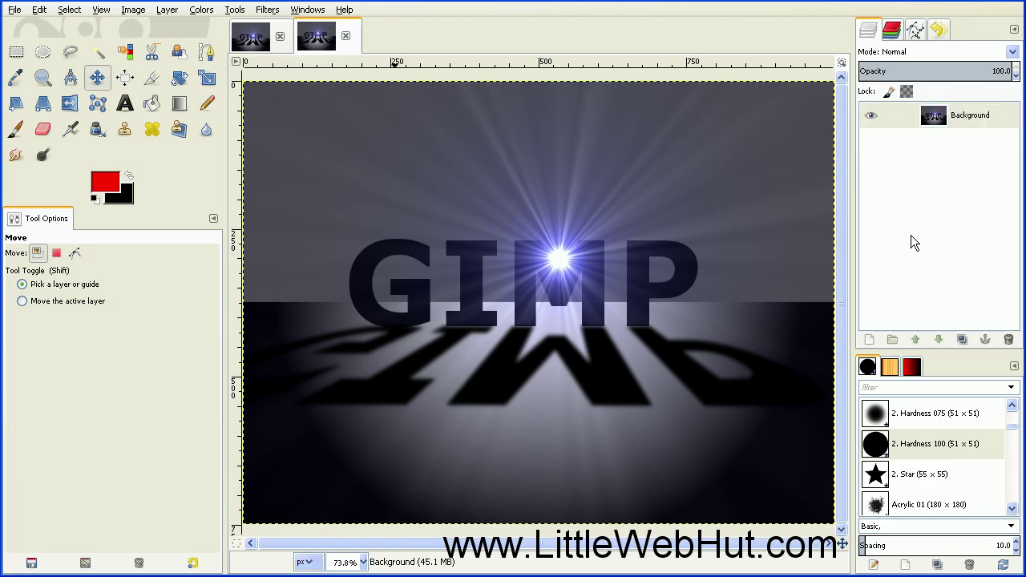